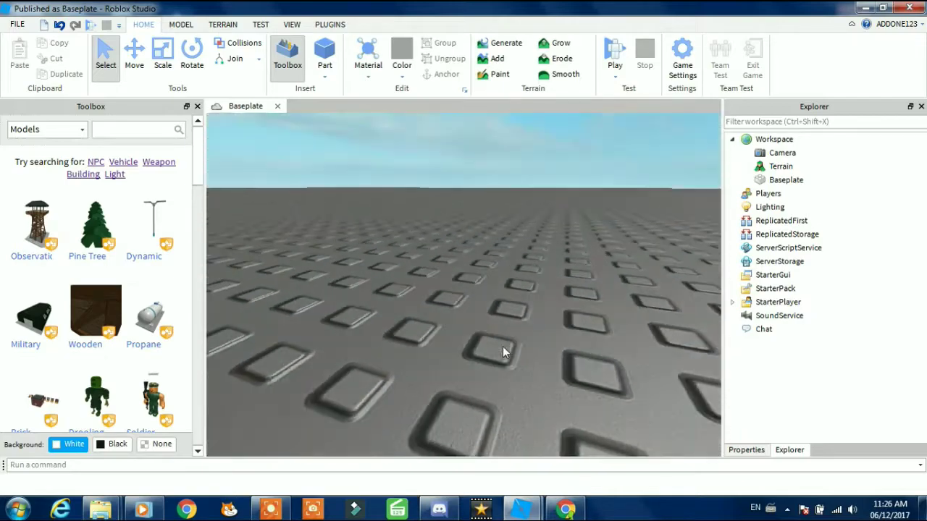
pyautogui.scroll(-5, 502, 346)
pyautogui.scroll(3, 503, 346)
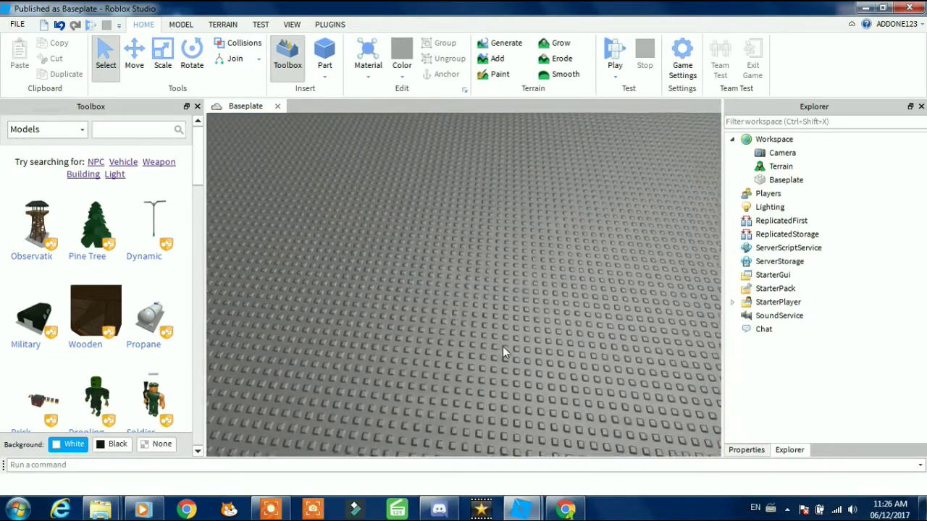
pyautogui.press('q')
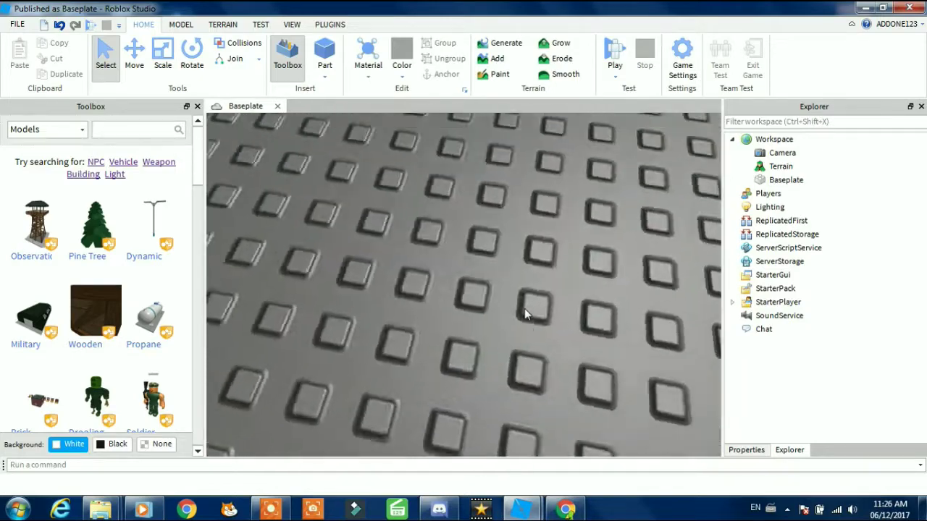
pyautogui.moveTo(525, 313); pyautogui.dragTo(525, 313, button='right')
pyautogui.press('e')
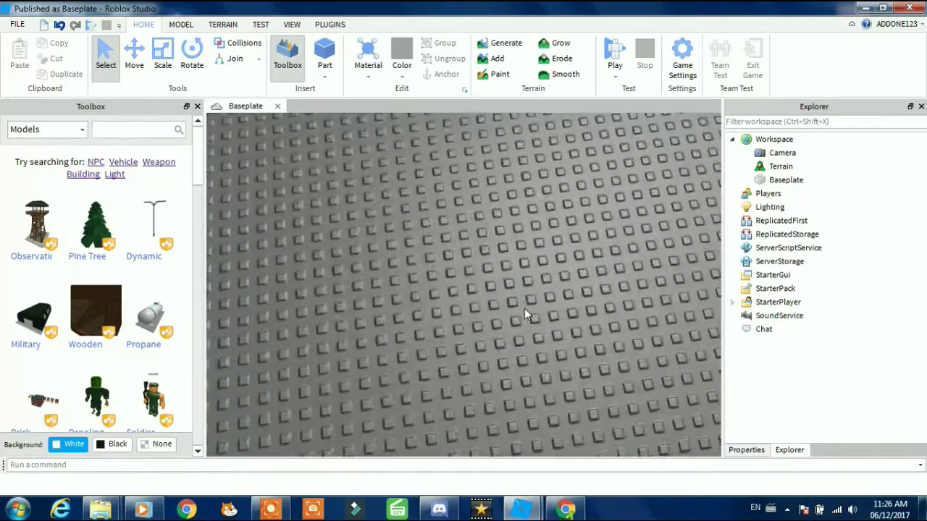
pyautogui.scroll(-2, 525, 313)
pyautogui.scroll(5, 526, 313)
pyautogui.scroll(-5, 525, 313)
pyautogui.scroll(5, 526, 312)
pyautogui.scroll(-5, 526, 313)
pyautogui.scroll(4, 526, 313)
pyautogui.scroll(-3, 525, 313)
# Insert a new block part onto the baseplate and focus the view on it.
pyautogui.moveTo(526, 313); pyautogui.dragTo(564, 280, button='right')
pyautogui.scroll(-3, 561, 275)
pyautogui.click(325, 57)
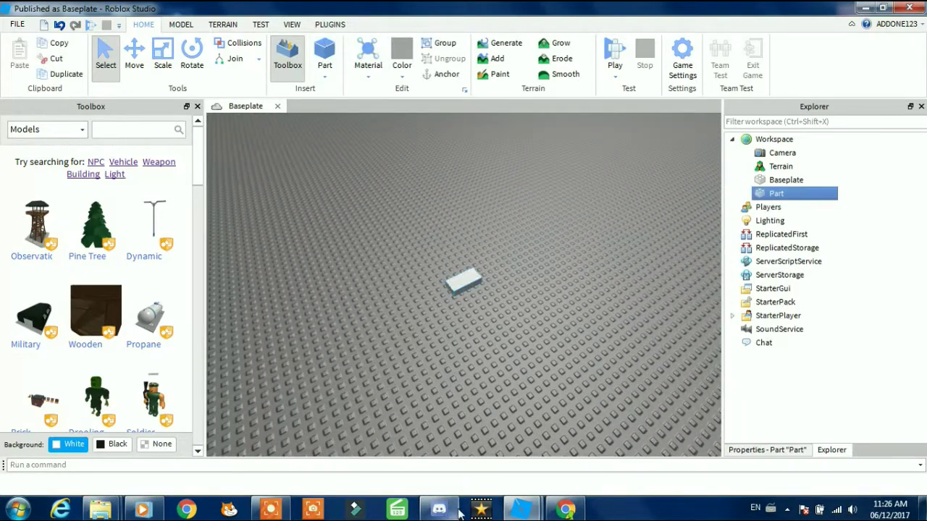
pyautogui.press('f')
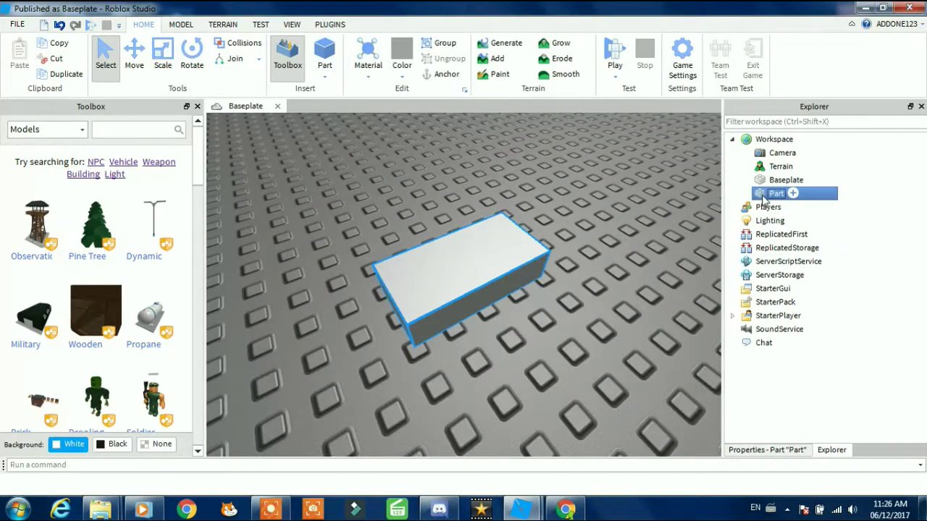
# Add a script to the new part and delete its default print("Hello world!") line.
pyautogui.rightClick(774, 194)
pyautogui.moveTo(816, 223)
pyautogui.click(664, 218)
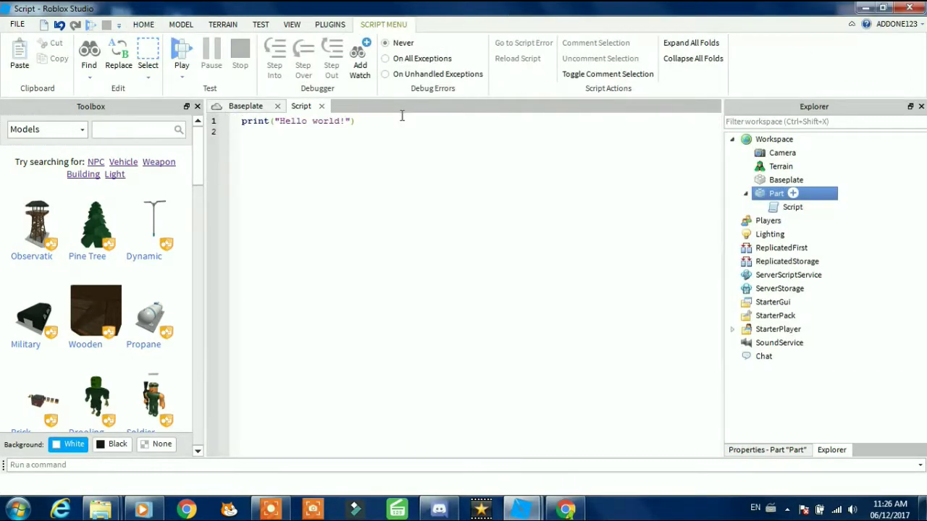
pyautogui.moveTo(373, 124); pyautogui.dragTo(214, 125)
pyautogui.press('BackSpace')
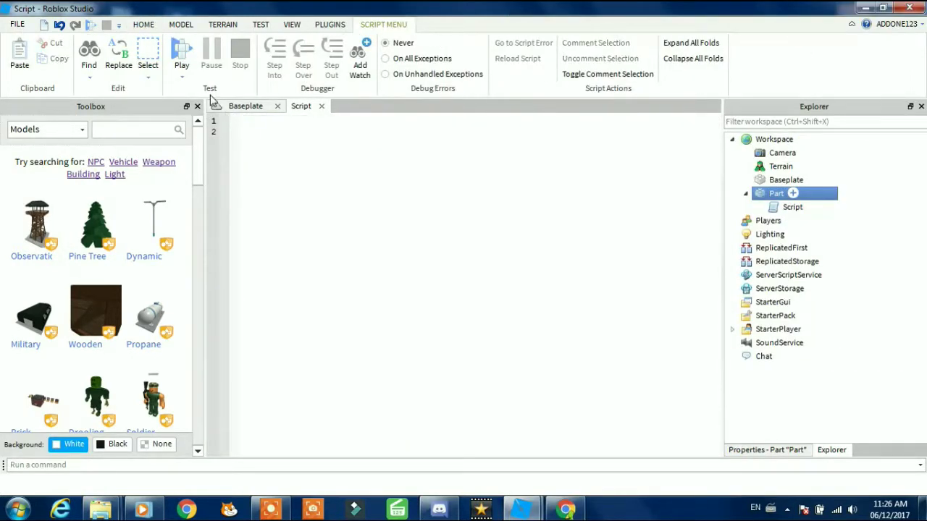
# Write a "while true do" loop with its closing "end" in the empty script.
pyautogui.write('whi')
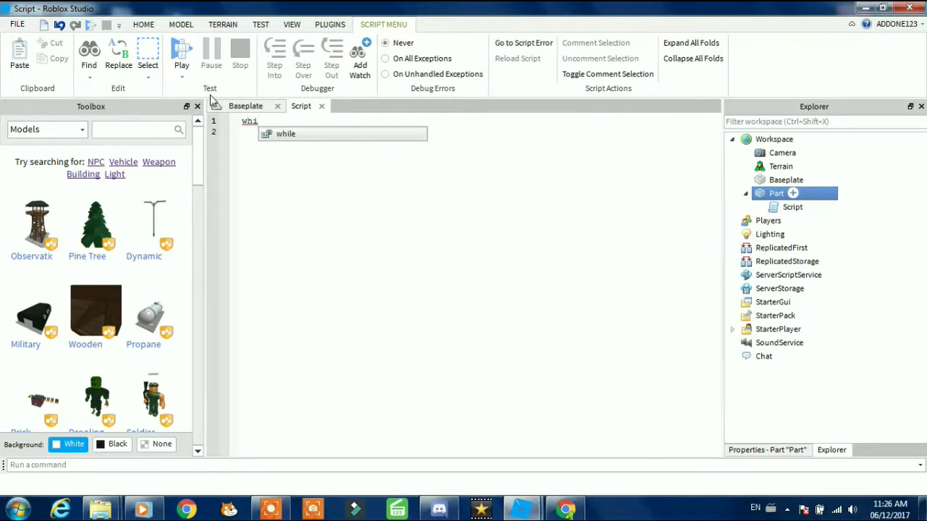
pyautogui.write('le true')
pyautogui.rightClick(210, 94)
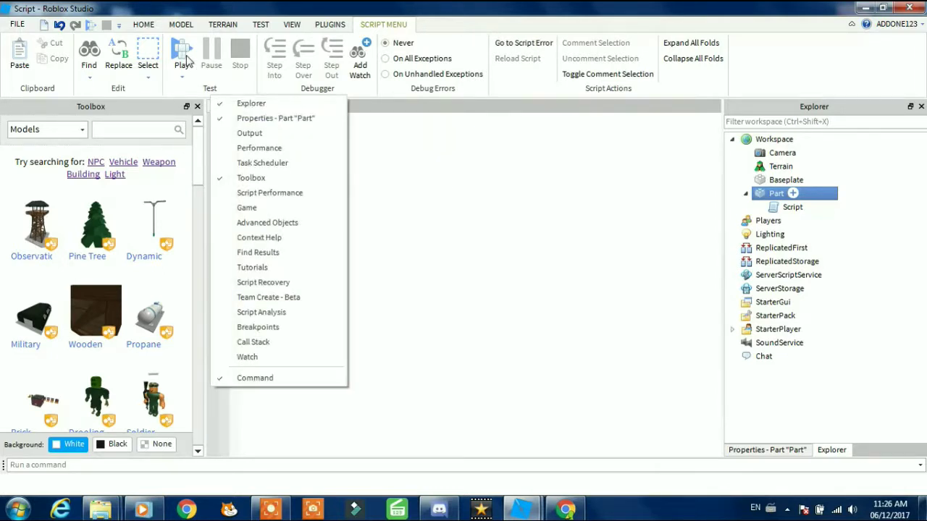
pyautogui.click(514, 165)
pyautogui.write('ue')
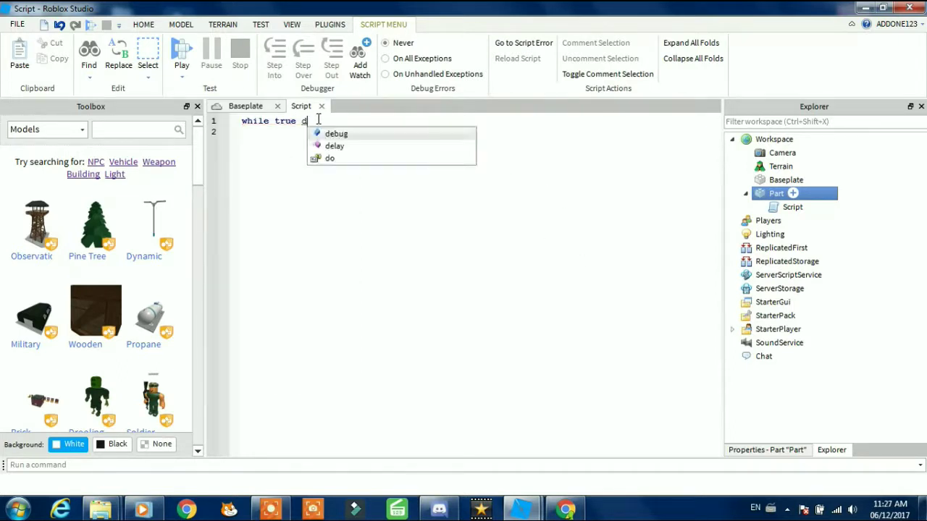
pyautogui.write(' do')
pyautogui.press('Return')
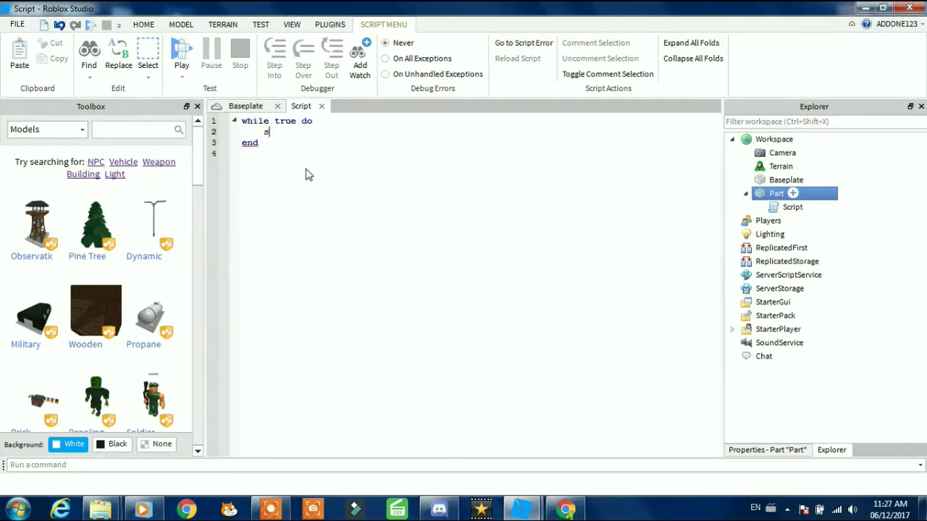
# Start the loop's first statement with script.Parent.Velocity.
pyautogui.write('s')
pyautogui.click(296, 145)
pyautogui.write('.p')
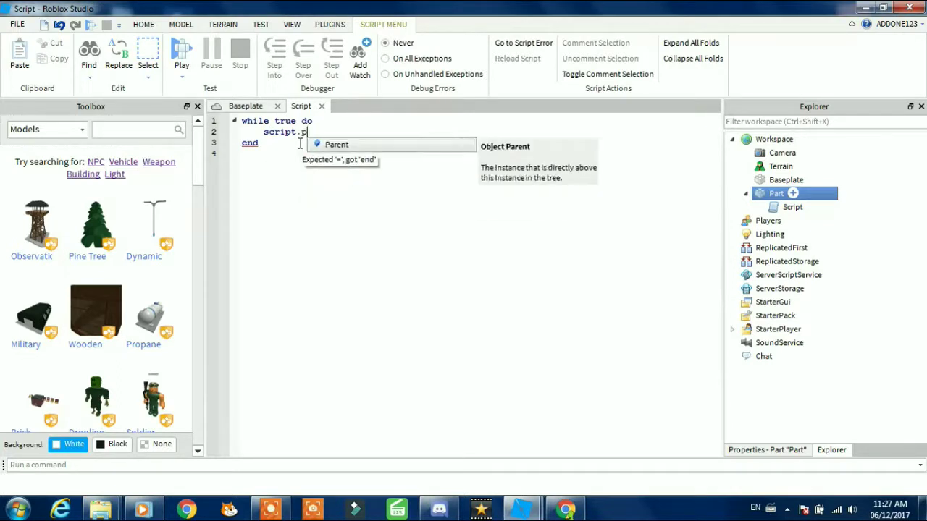
pyautogui.click(354, 145)
pyautogui.write('.')
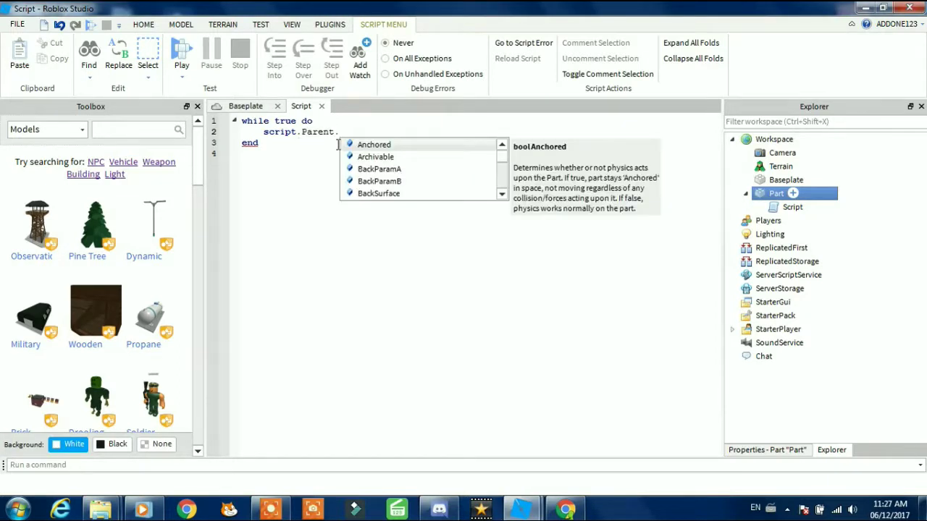
pyautogui.write('V')
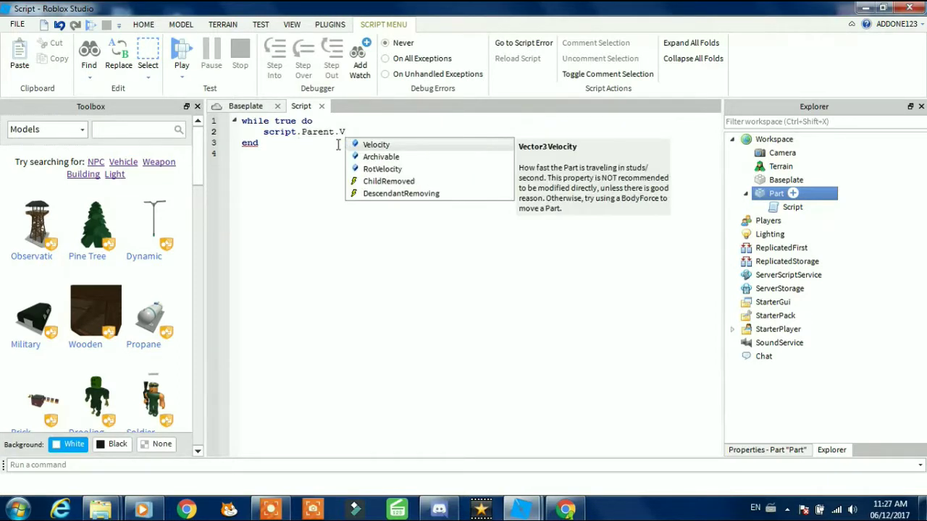
pyautogui.click(389, 145)
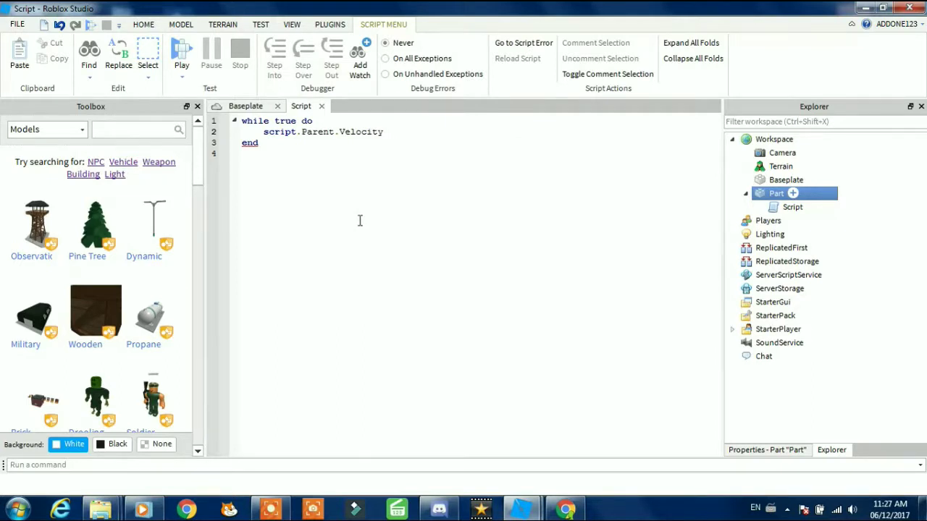
# Assign script.Parent.CFrame.lookVector * 1000 to the part's Velocity in the loop statement.
pyautogui.write('=s')
pyautogui.click(468, 147)
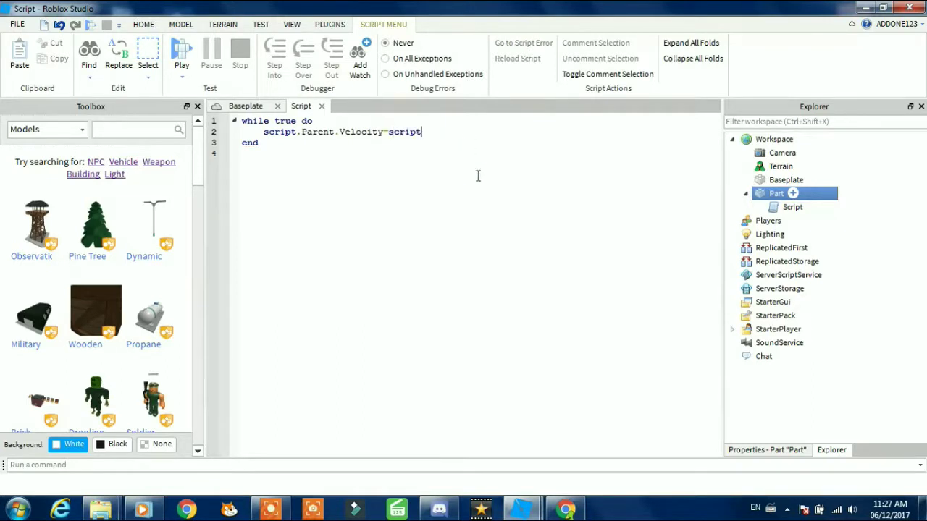
pyautogui.write('.')
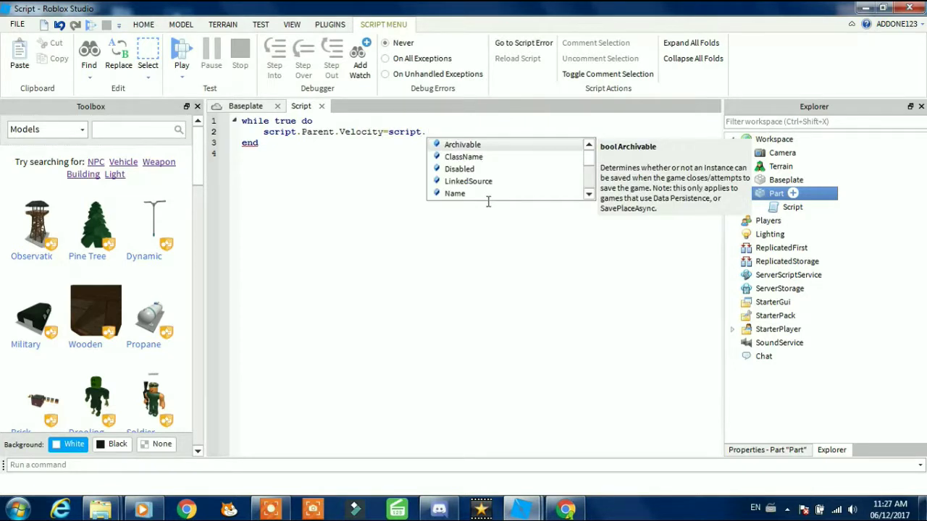
pyautogui.write('P')
pyautogui.click(475, 147)
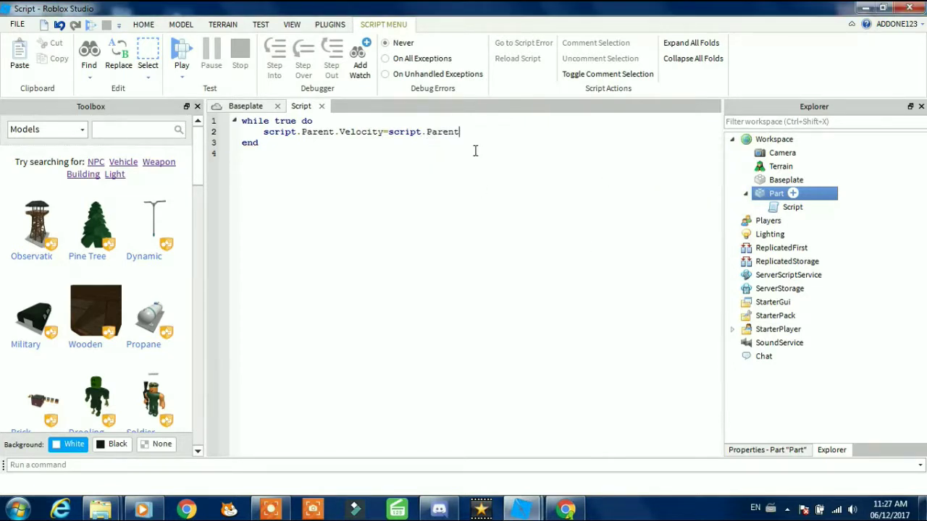
pyautogui.write('.')
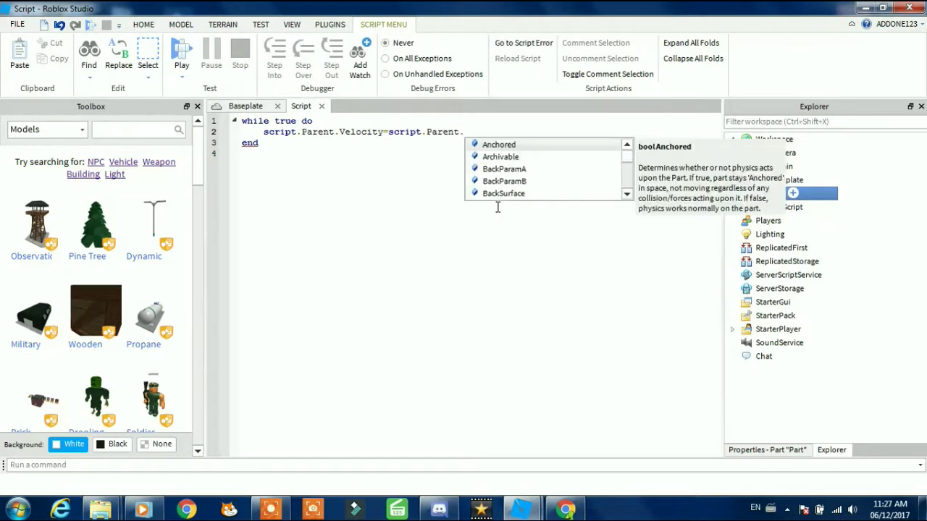
pyautogui.write('C')
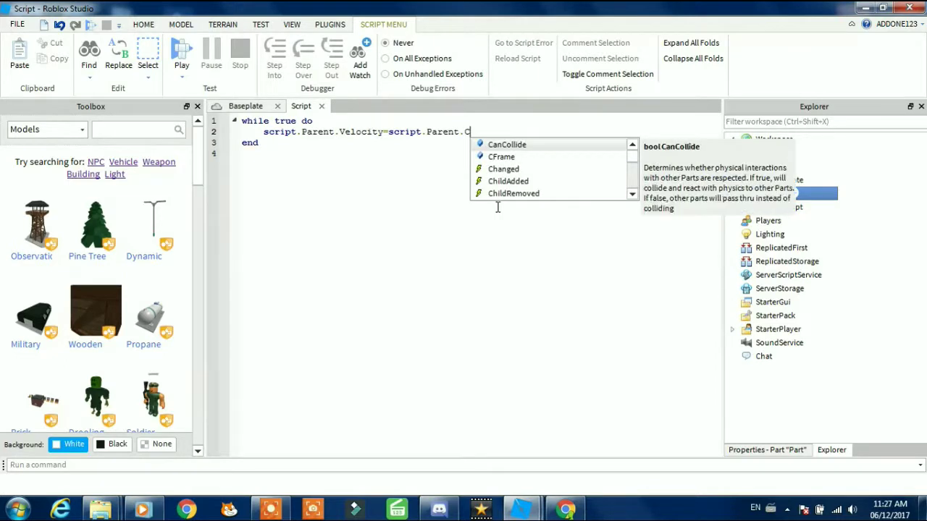
pyautogui.click(513, 157)
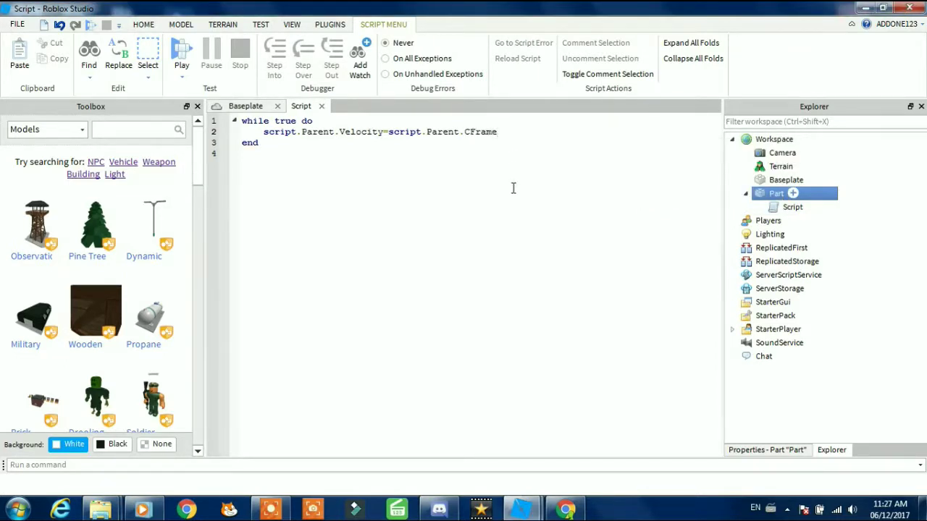
pyautogui.write('.')
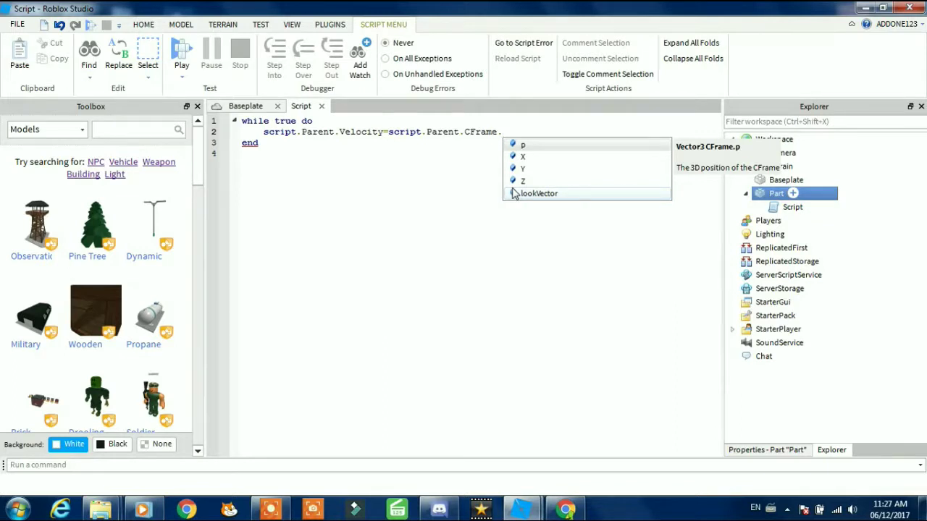
pyautogui.click(536, 194)
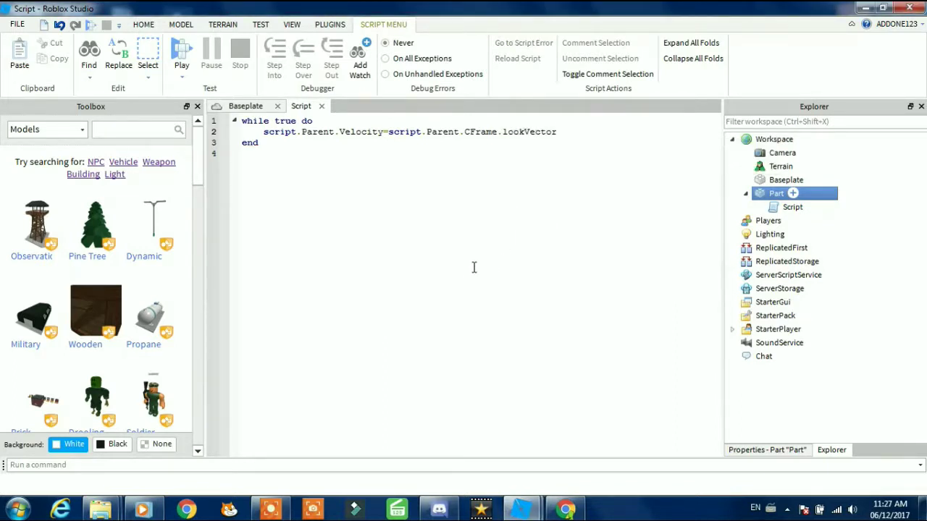
pyautogui.write('* 1000')
# Add wait(10) on a new line below the Velocity assignment inside the loop.
pyautogui.press('Return')
pyautogui.write('wai')
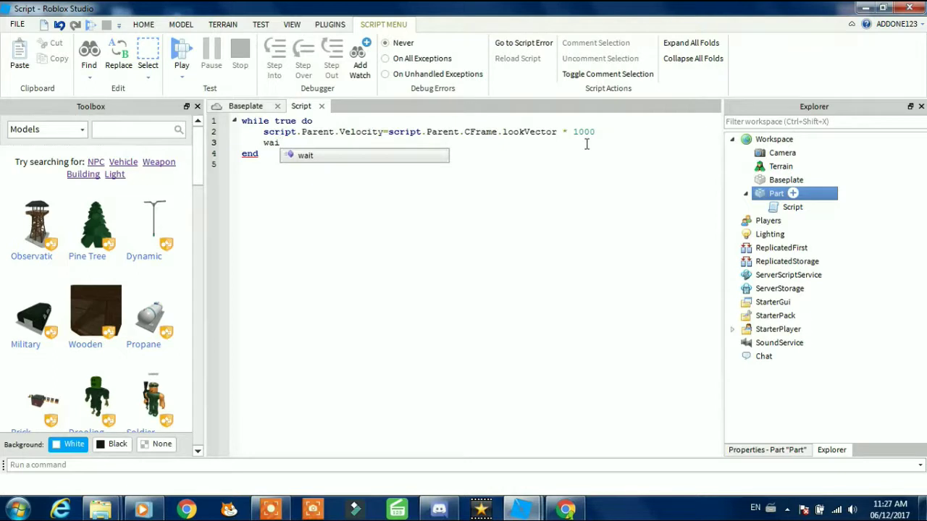
pyautogui.write('t')
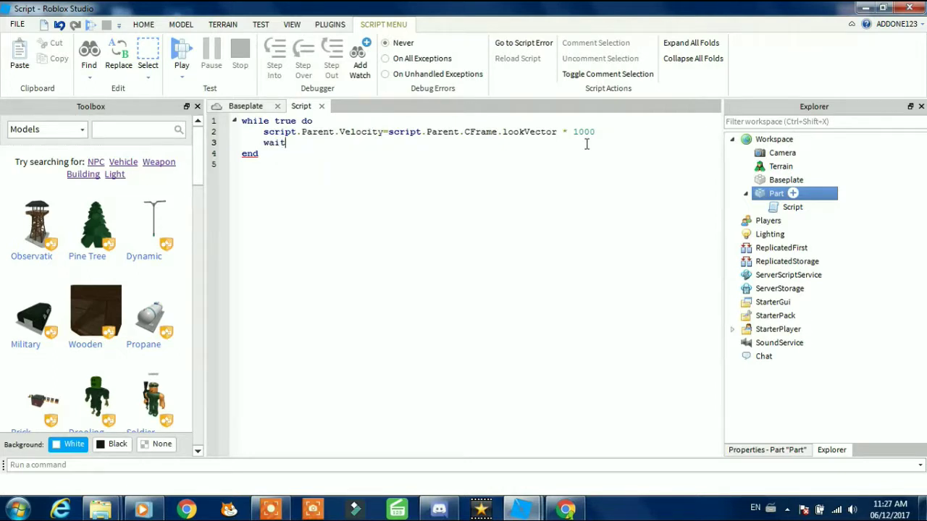
pyautogui.write('()')
# Play-test the place with the scripted part and stop the test run.
pyautogui.press('F5')
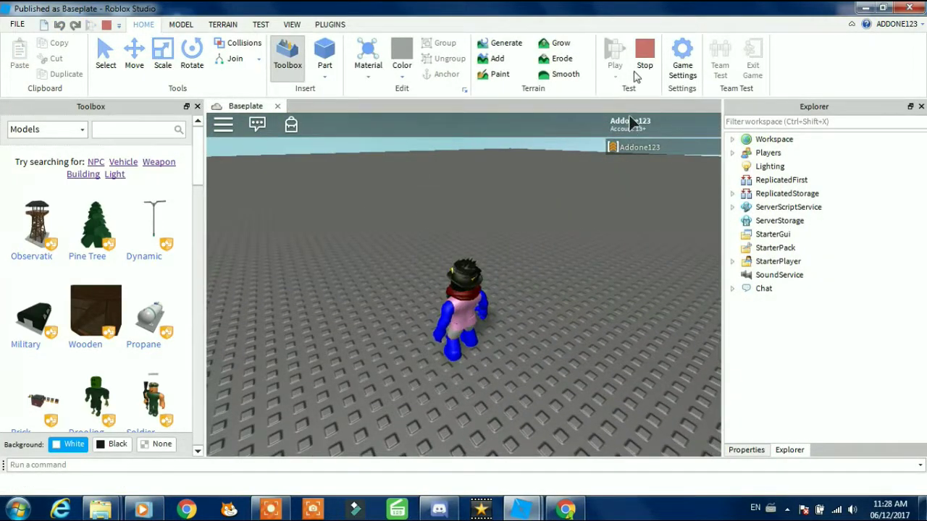
pyautogui.click(644, 58)
# Reopen the part's script and move wait(10) to the loop's first line, above the Velocity assignment.
pyautogui.doubleClick(790, 208)
pyautogui.moveTo(321, 146); pyautogui.dragTo(295, 201)
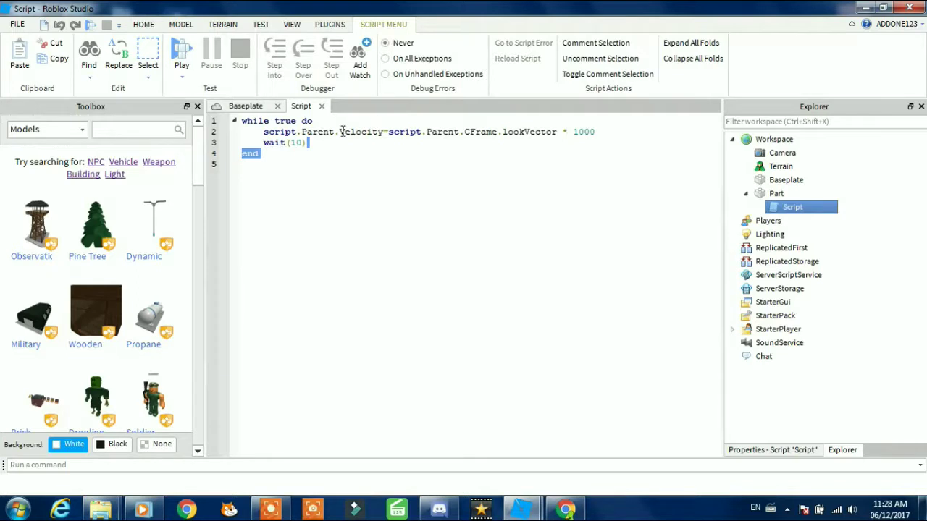
pyautogui.click(309, 144)
pyautogui.press('BackSpace')
pyautogui.press('BackSpace')
pyautogui.press('BackSpace')
pyautogui.press('BackSpace')
pyautogui.press('BackSpace')
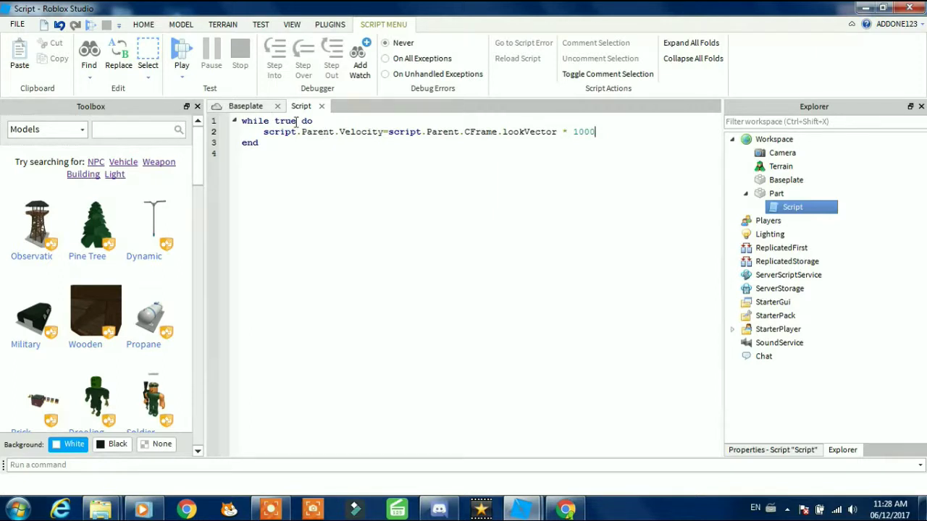
pyautogui.press('Return')
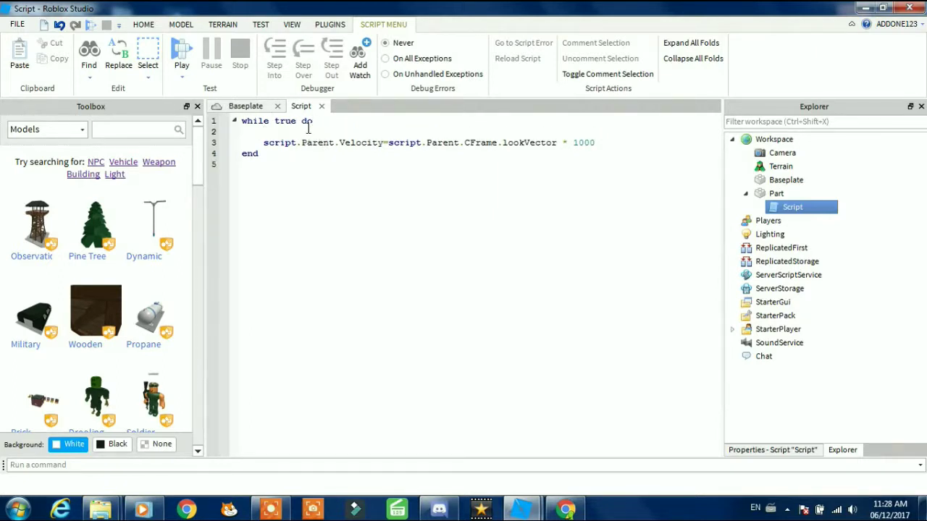
pyautogui.write('wa')
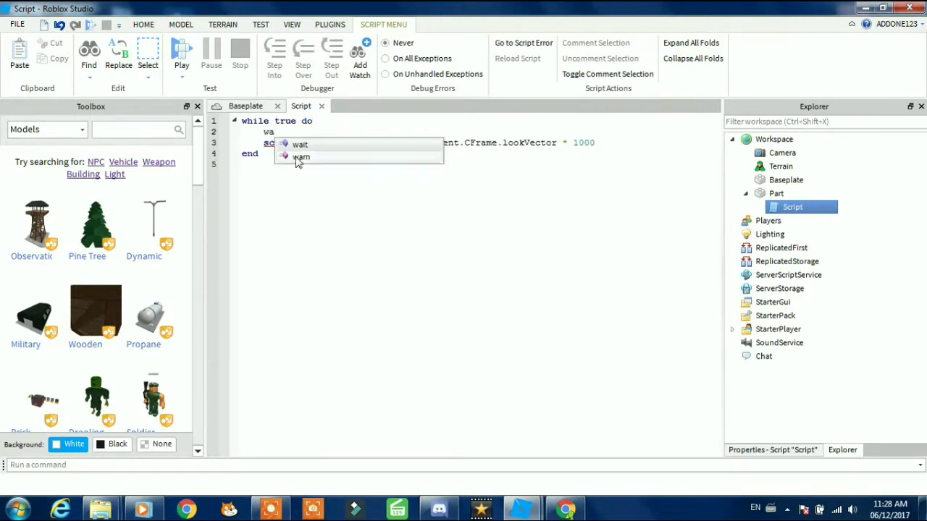
pyautogui.doubleClick(304, 146)
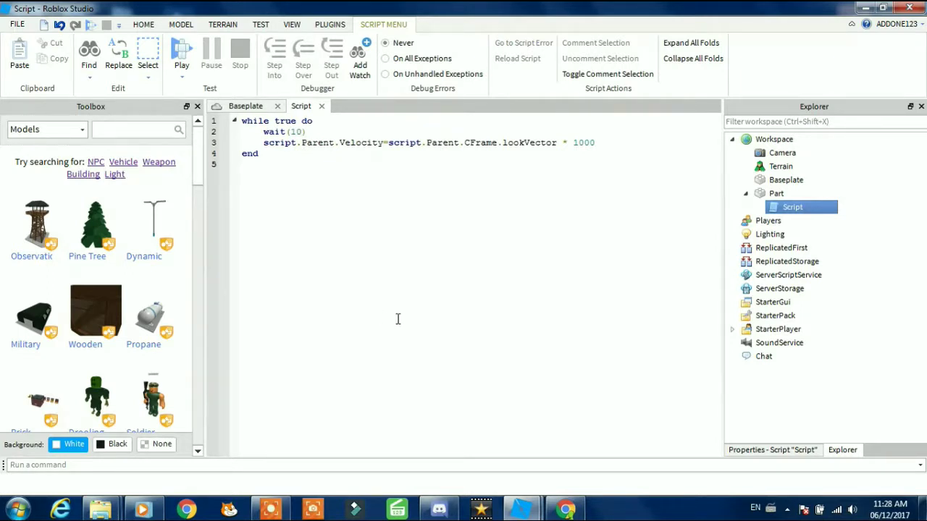
# Select the part on the baseplate and set the rotation snap increment to 100°.
pyautogui.click(232, 107)
pyautogui.scroll(4, 551, 334)
pyautogui.scroll(-5, 541, 320)
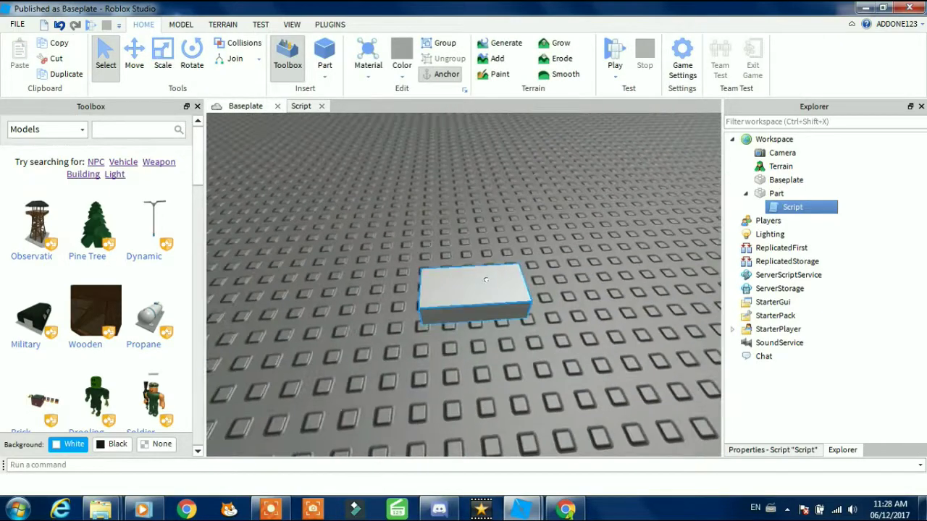
pyautogui.click(489, 279)
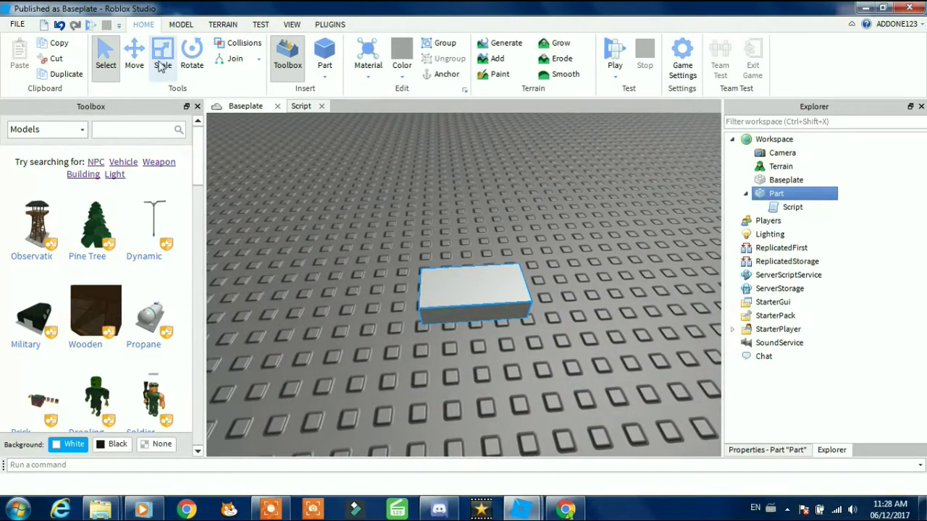
pyautogui.click(181, 26)
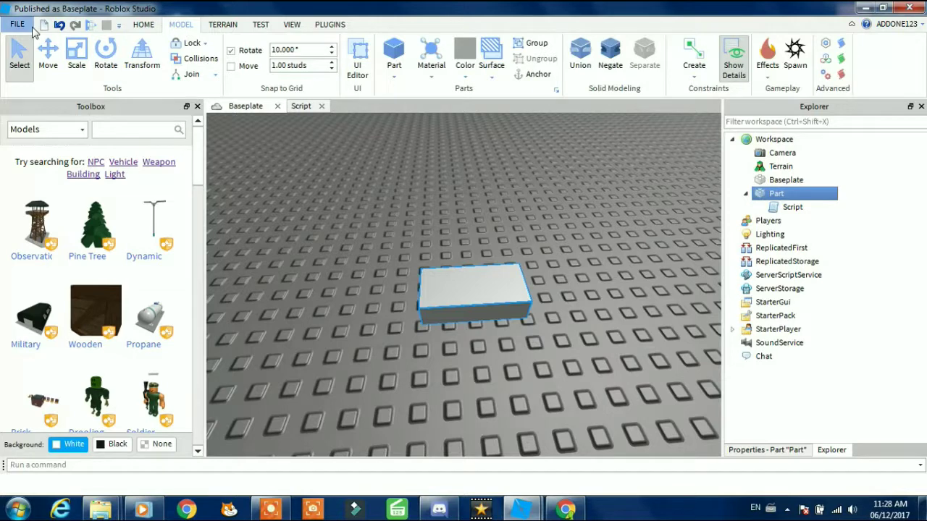
pyautogui.click(332, 48)
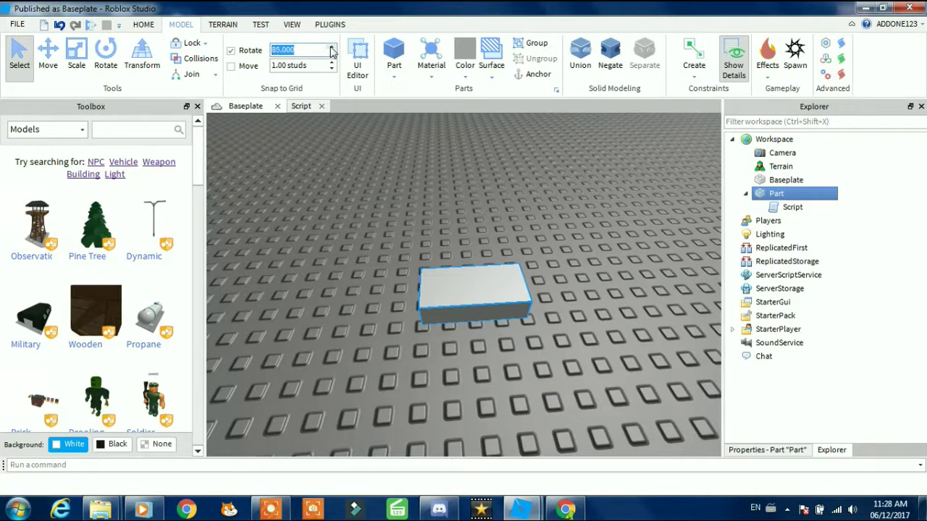
pyautogui.click(633, 309)
pyautogui.click(494, 272)
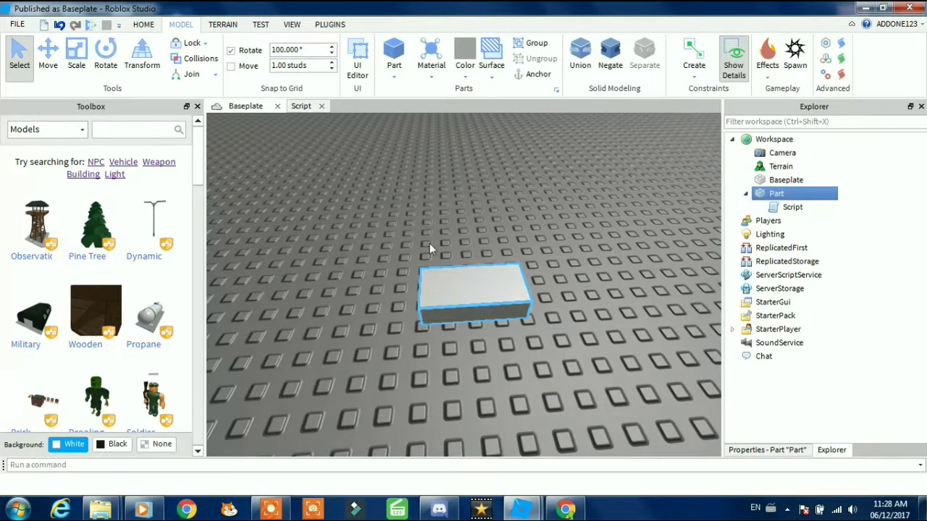
# Try to tilt the part with the Rotate tool while toggling rotation snapping.
pyautogui.click(101, 62)
pyautogui.scroll(-5, 556, 253)
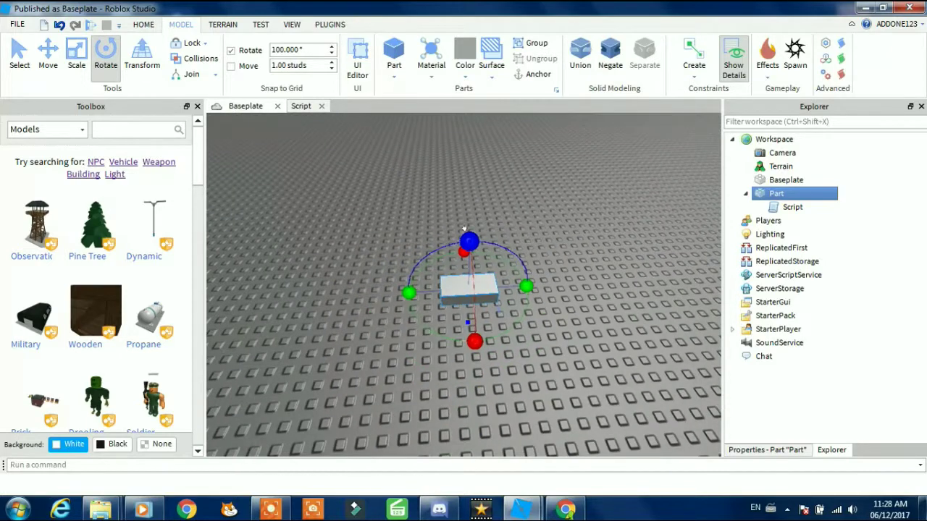
pyautogui.moveTo(469, 240); pyautogui.dragTo(479, 236)
pyautogui.scroll(5, 416, 184)
pyautogui.moveTo(421, 192); pyautogui.dragTo(423, 192, button='right')
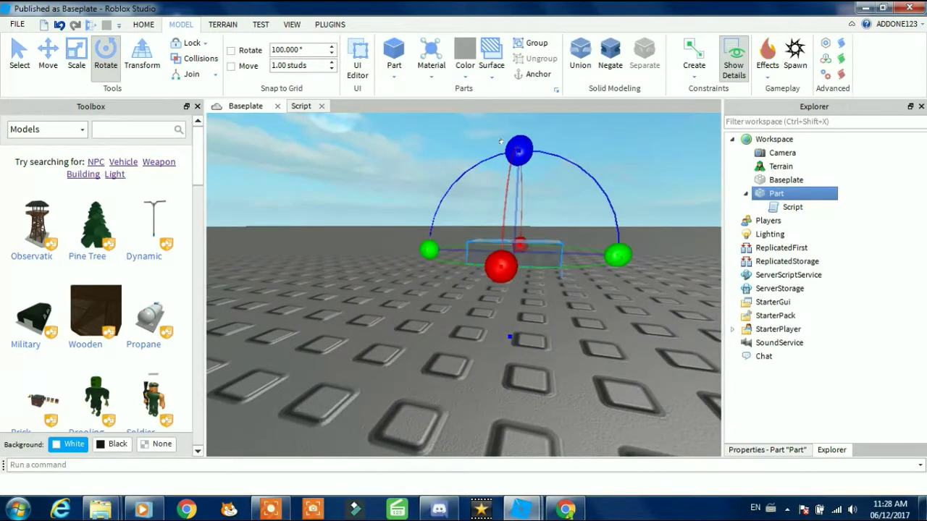
pyautogui.click(232, 52)
pyautogui.moveTo(510, 142); pyautogui.dragTo(444, 117)
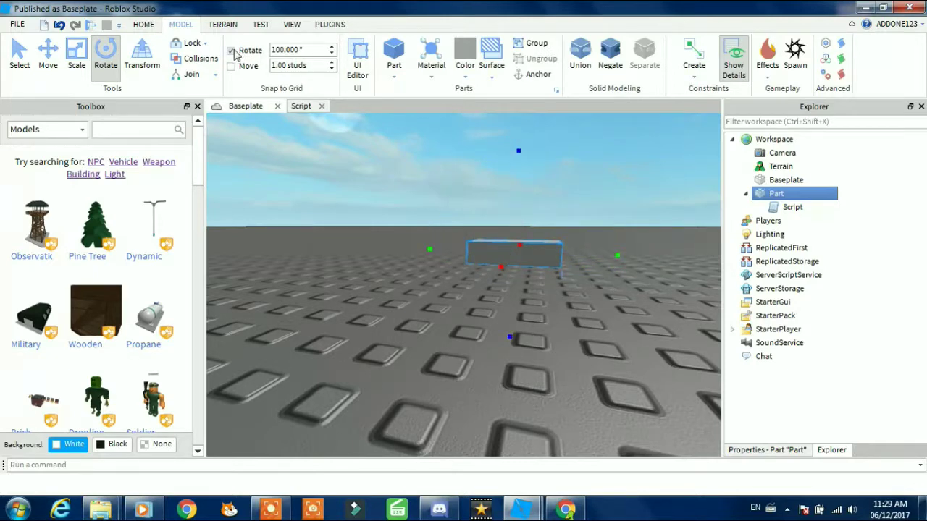
# Turn off rotation snapping and rotate the part a quarter turn so it stands upright.
pyautogui.click(231, 50)
pyautogui.moveTo(518, 150); pyautogui.dragTo(641, 267)
pyautogui.scroll(4, 608, 273)
pyautogui.moveTo(607, 273); pyautogui.dragTo(607, 273, button='right')
pyautogui.scroll(-5, 608, 273)
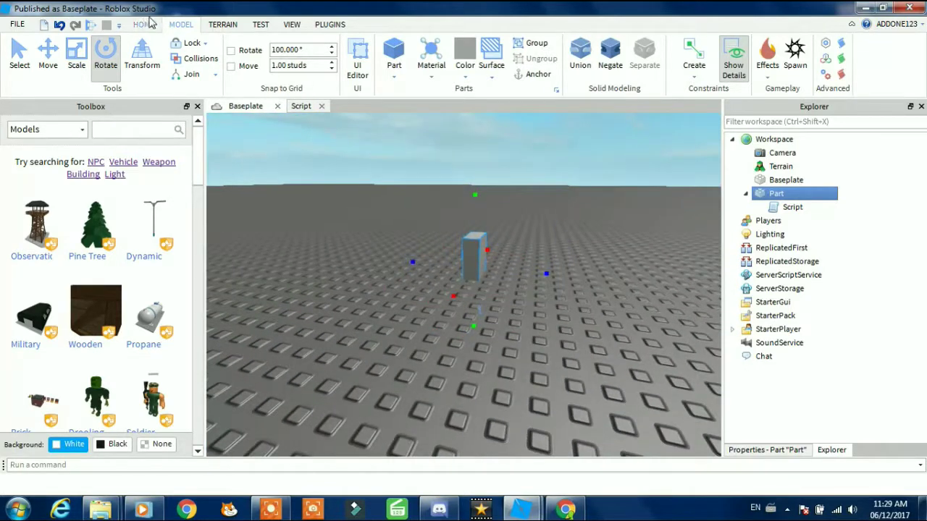
# Raise the upright part vertically on the baseplate with the Move tool.
pyautogui.click(145, 23)
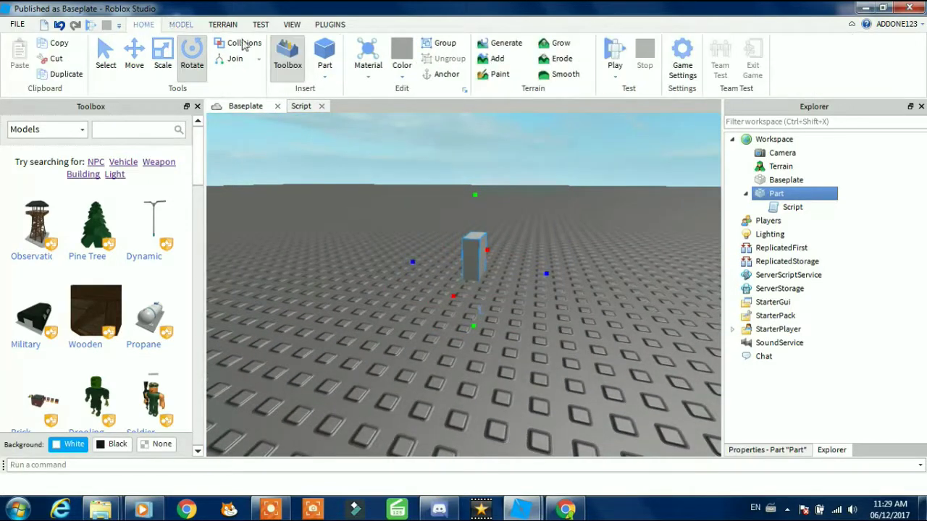
pyautogui.click(133, 57)
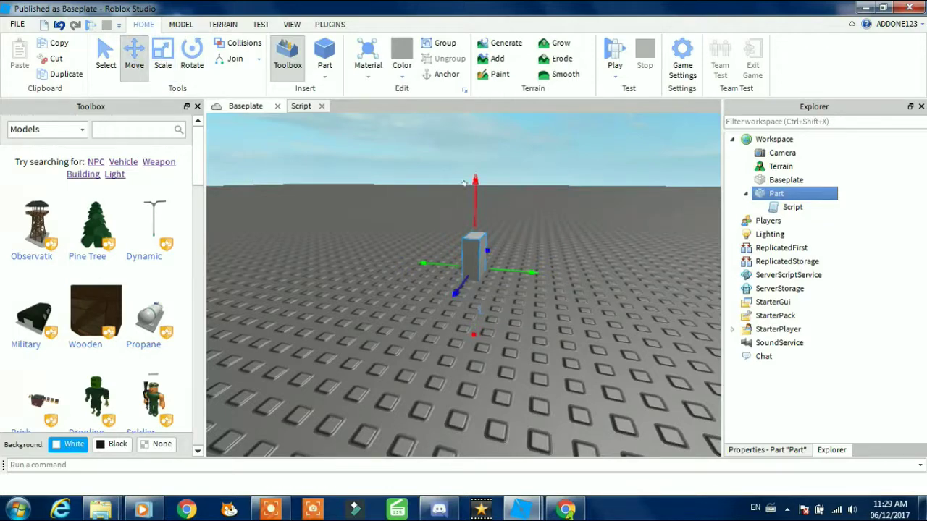
pyautogui.moveTo(464, 183); pyautogui.dragTo(462, 135)
pyautogui.press('w')
pyautogui.moveTo(509, 160); pyautogui.dragTo(508, 160, button='right')
pyautogui.scroll(-5, 507, 160)
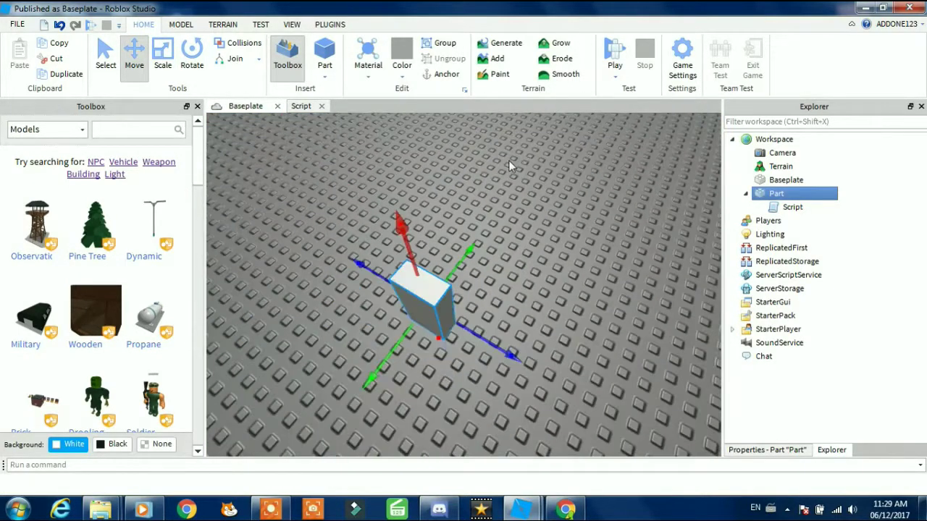
# Insert a second part and place it flat on top of the upright part.
pyautogui.click(325, 55)
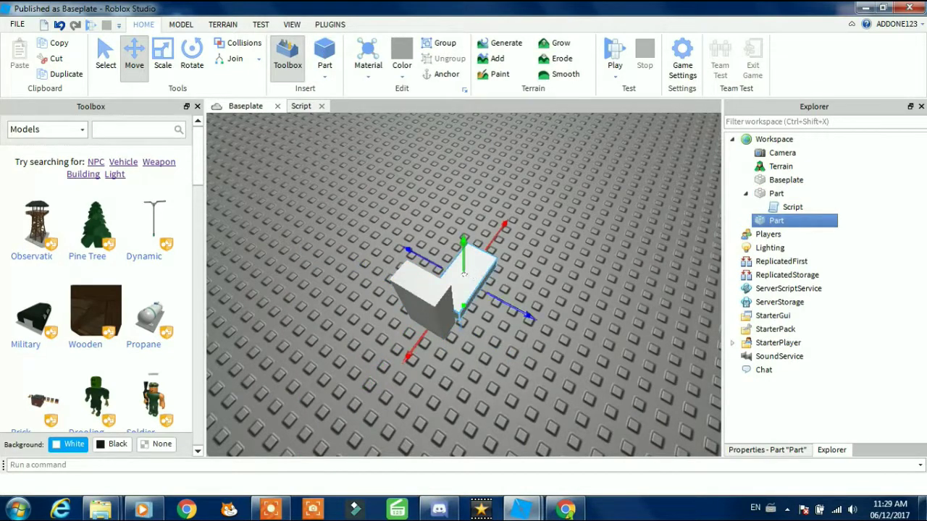
pyautogui.click(106, 58)
pyautogui.moveTo(434, 278); pyautogui.dragTo(392, 304)
pyautogui.moveTo(483, 287); pyautogui.dragTo(483, 276, button='right')
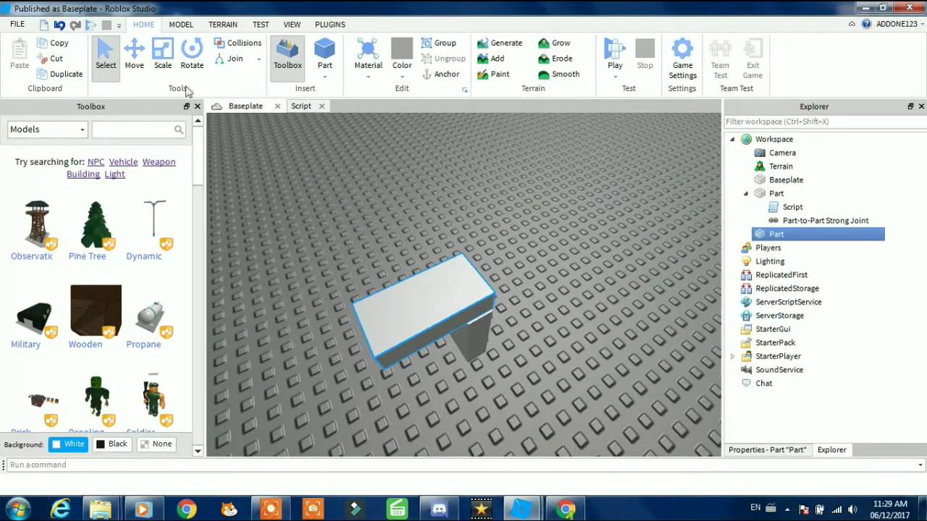
# Scale the second part outward on all four sides into a wide, flat, roughly square platform.
pyautogui.click(162, 58)
pyautogui.scroll(-3, 466, 396)
pyautogui.moveTo(470, 340); pyautogui.dragTo(505, 390)
pyautogui.moveTo(511, 286); pyautogui.dragTo(552, 275)
pyautogui.moveTo(438, 254); pyautogui.dragTo(411, 236)
pyautogui.moveTo(377, 338); pyautogui.dragTo(357, 333)
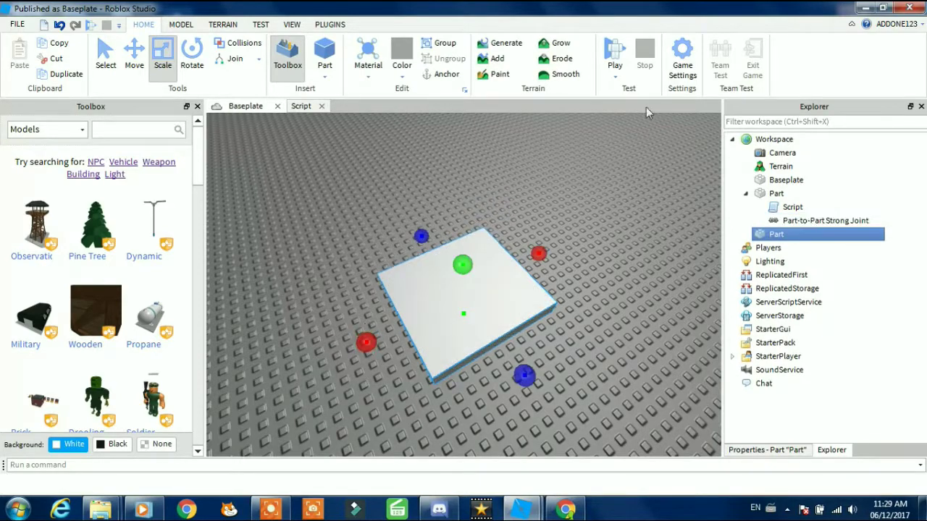
# Play-test the platform by walking and jumping the character around it, and stop the test run.
pyautogui.click(615, 52)
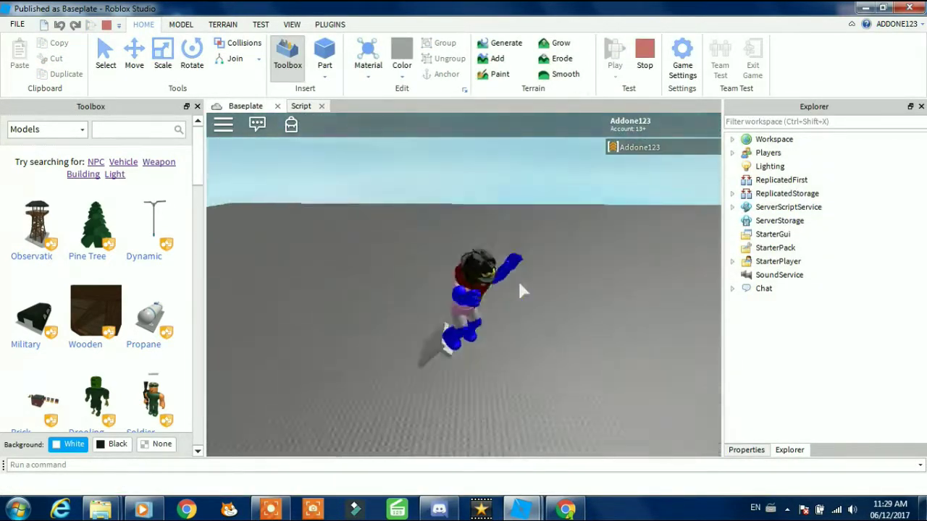
pyautogui.press('w')
pyautogui.moveTo(519, 283); pyautogui.dragTo(518, 283, button='right')
pyautogui.press('space')
pyautogui.press('space')
pyautogui.press('s')
pyautogui.click(643, 64)
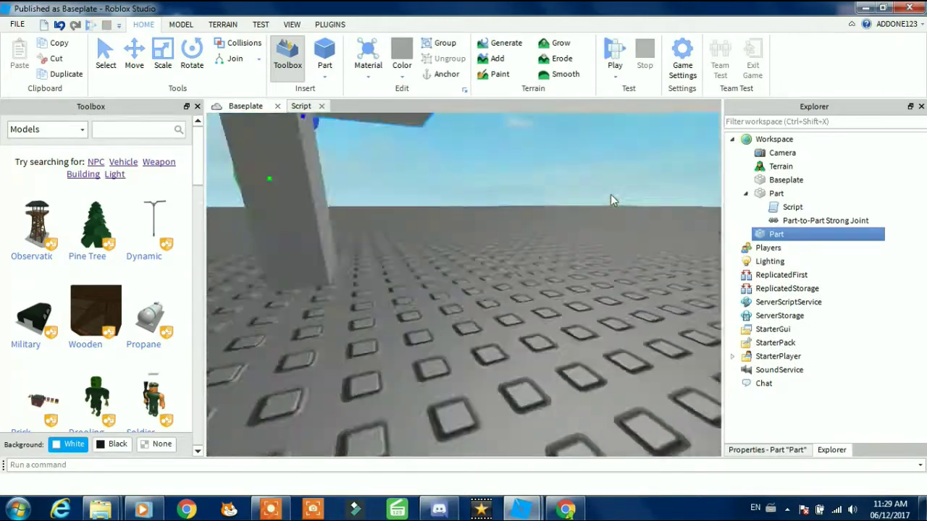
# Enlarge the platform on top of the upright part by scaling it further outward along both horizontal axes.
pyautogui.moveTo(611, 194); pyautogui.dragTo(610, 194, button='right')
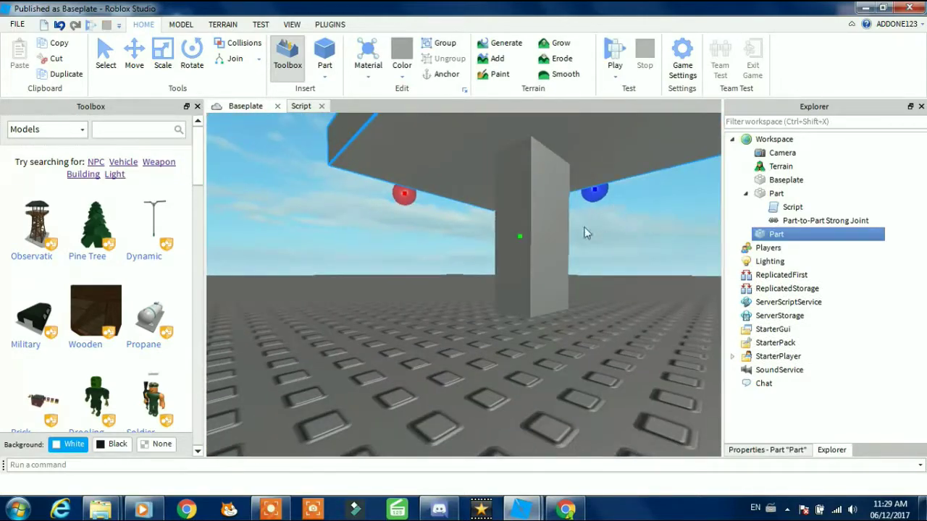
pyautogui.click(544, 213)
pyautogui.moveTo(637, 208); pyautogui.dragTo(685, 223)
pyautogui.scroll(-4, 651, 257)
pyautogui.click(628, 254)
pyautogui.moveTo(620, 249); pyautogui.dragTo(621, 249, button='right')
pyautogui.scroll(-3, 621, 249)
pyautogui.click(501, 229)
pyautogui.moveTo(548, 228); pyautogui.dragTo(571, 233)
pyautogui.moveTo(529, 310); pyautogui.dragTo(515, 298, button='right')
pyautogui.scroll(-4, 516, 298)
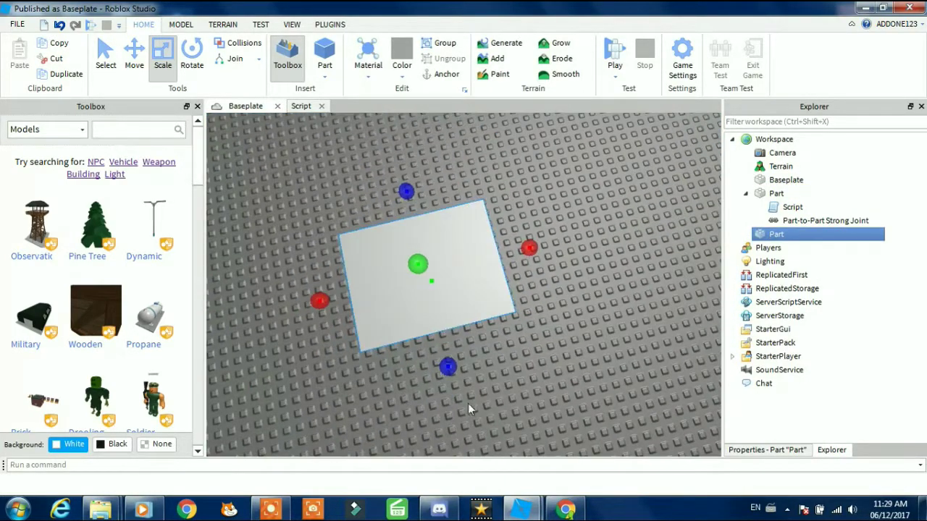
pyautogui.moveTo(444, 362); pyautogui.dragTo(450, 383)
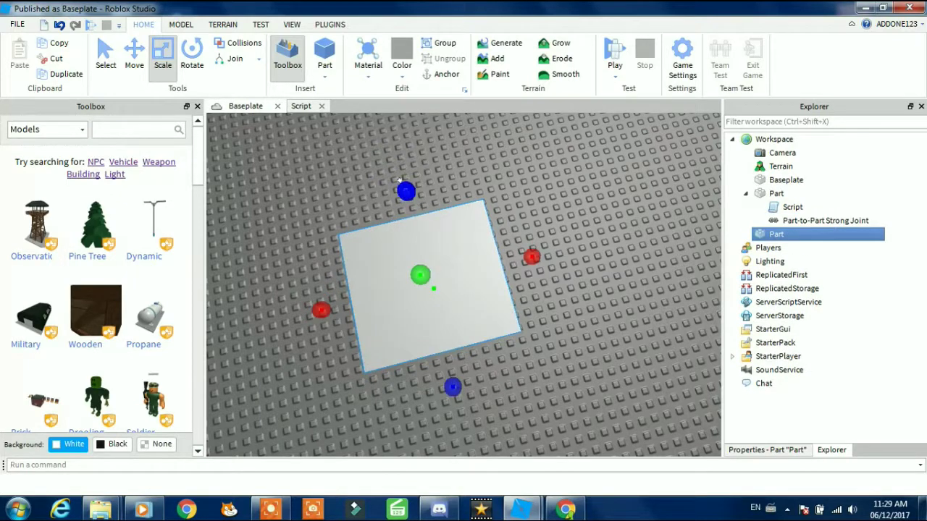
pyautogui.moveTo(403, 188); pyautogui.dragTo(395, 177)
# Play-test the enlarged platform with the character and stop the test run.
pyautogui.click(615, 57)
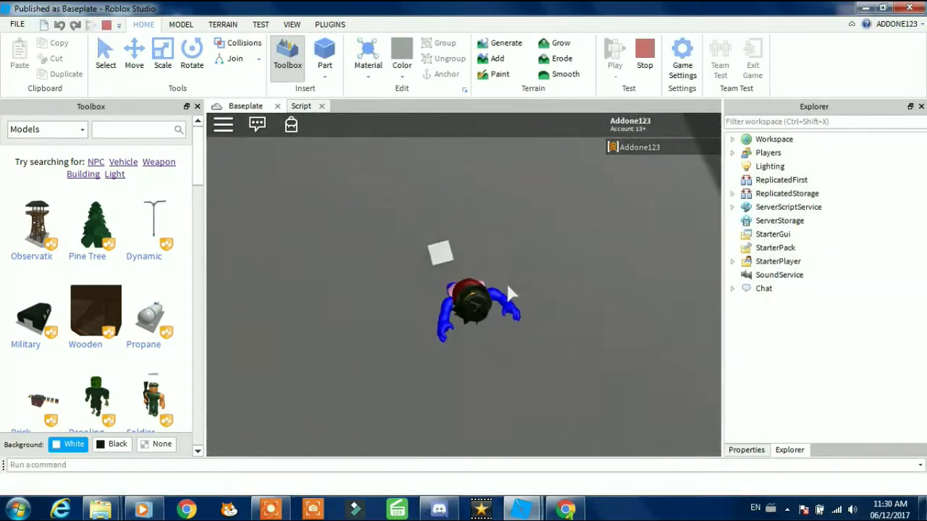
pyautogui.moveTo(506, 284); pyautogui.dragTo(507, 293, button='right')
pyautogui.press('w')
pyautogui.press('space')
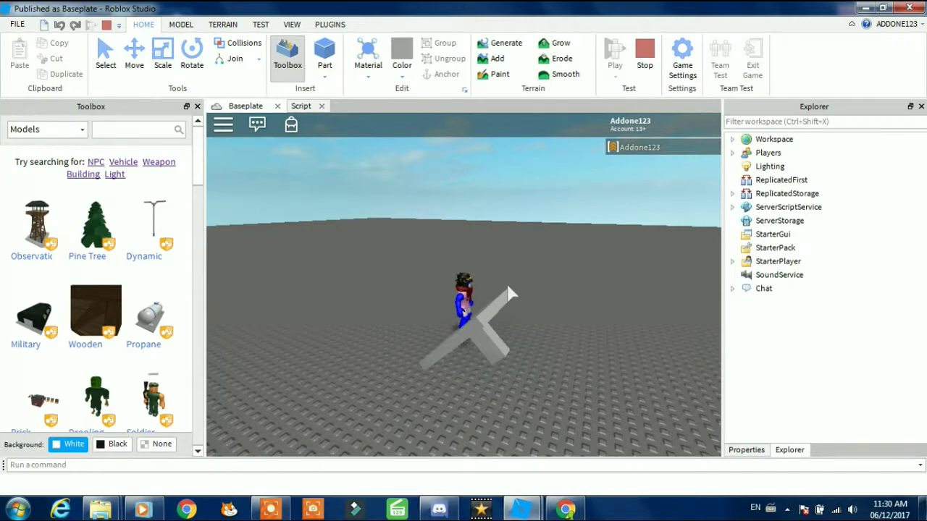
pyautogui.press('s')
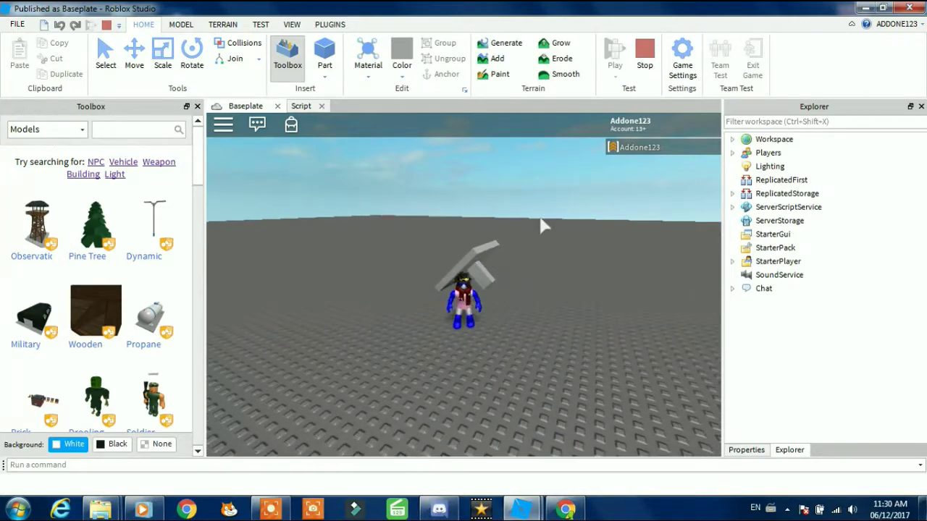
pyautogui.click(640, 55)
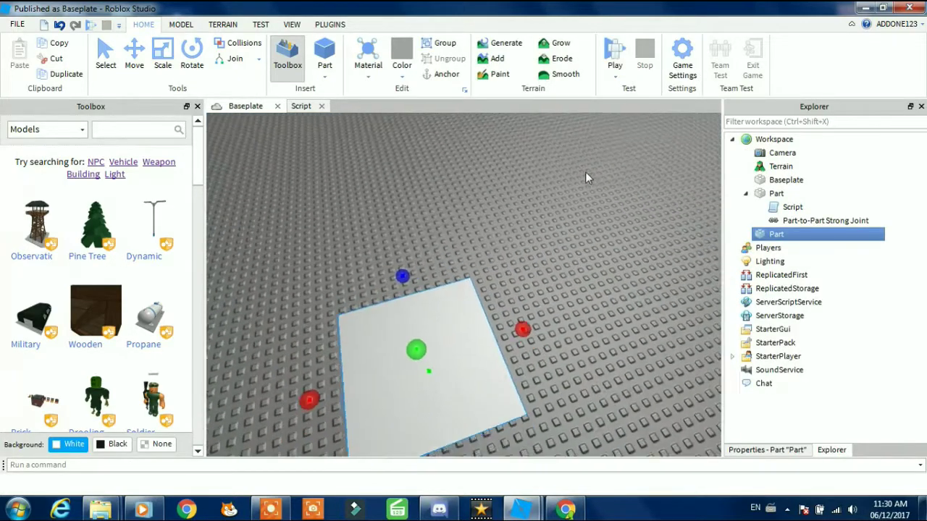
# Add a SpawnLocation and position it in the middle of the platform.
pyautogui.click(181, 24)
pyautogui.click(801, 62)
pyautogui.moveTo(471, 277); pyautogui.dragTo(451, 323)
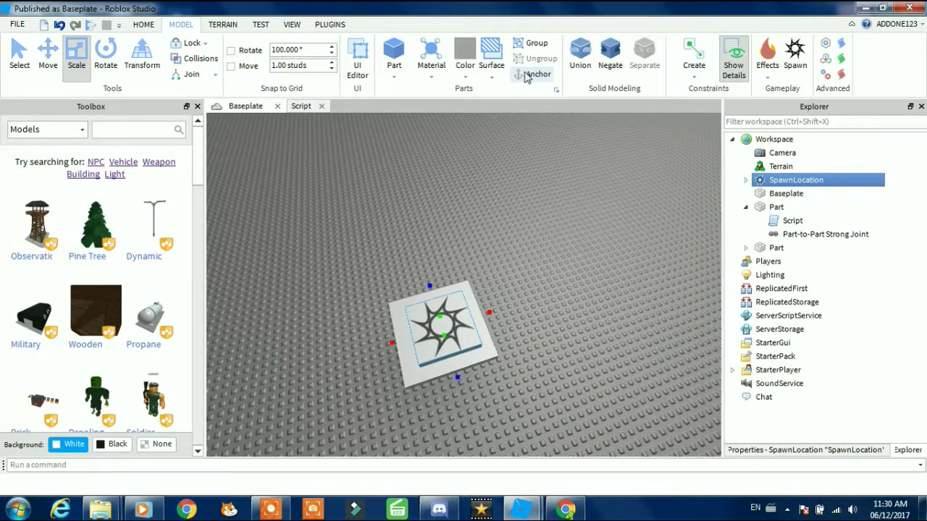
pyautogui.moveTo(446, 324); pyautogui.dragTo(444, 330)
pyautogui.moveTo(703, 244); pyautogui.dragTo(630, 260, button='right')
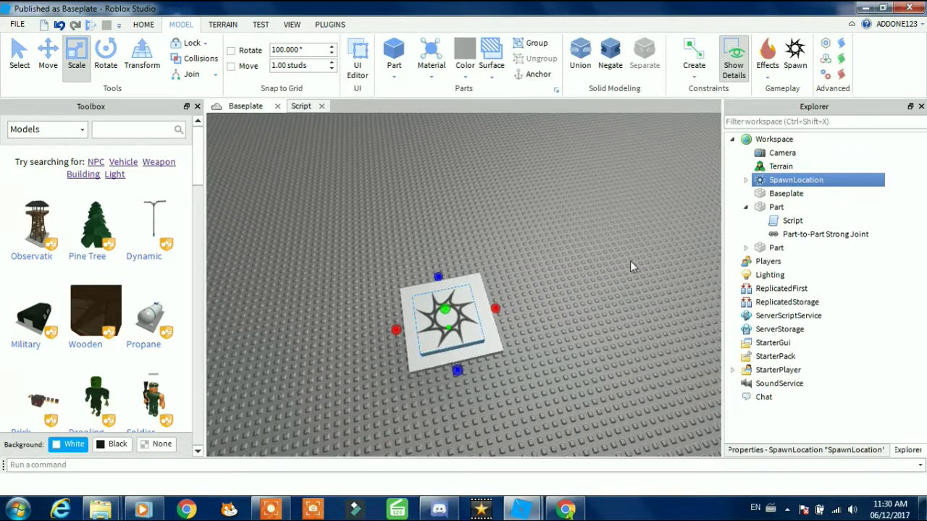
pyautogui.rightClick(590, 287)
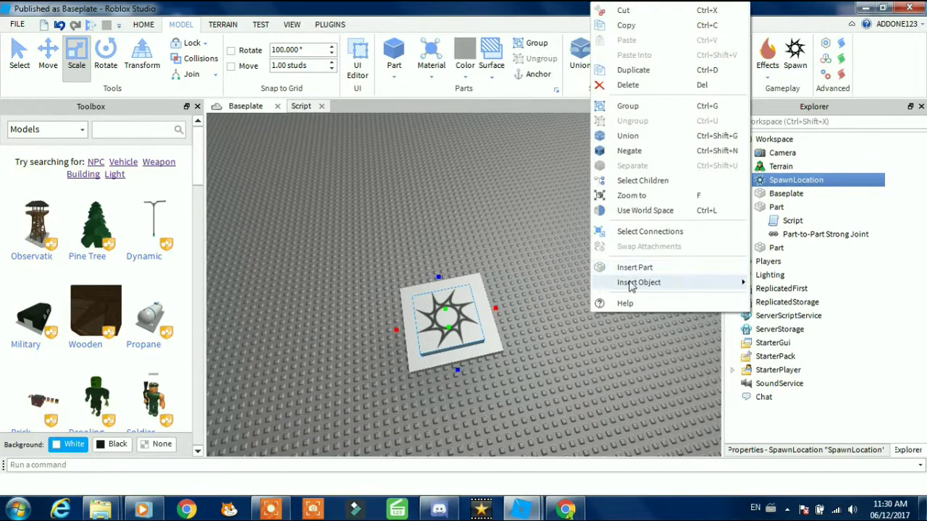
pyautogui.moveTo(630, 284)
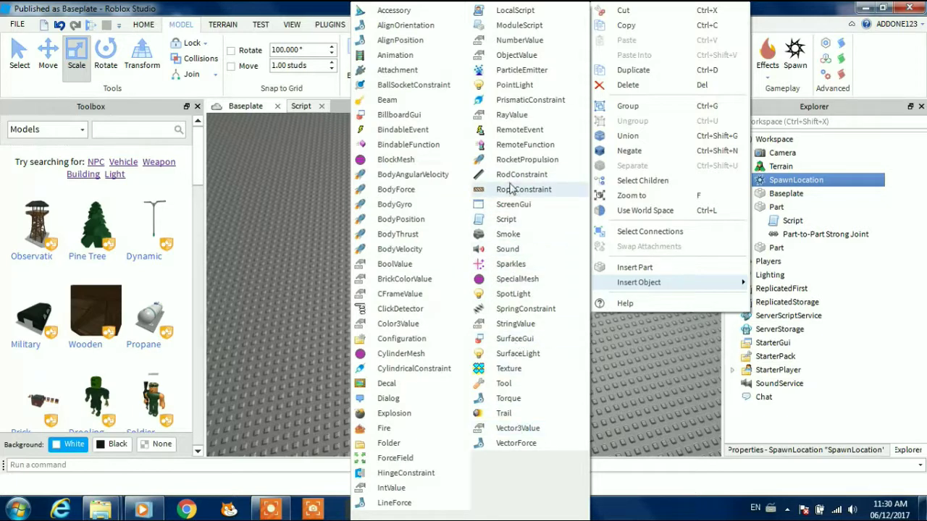
pyautogui.click(670, 422)
# Insert a Seat object into the workspace and place it on the SpawnLocation on the platform.
pyautogui.rightClick(607, 356)
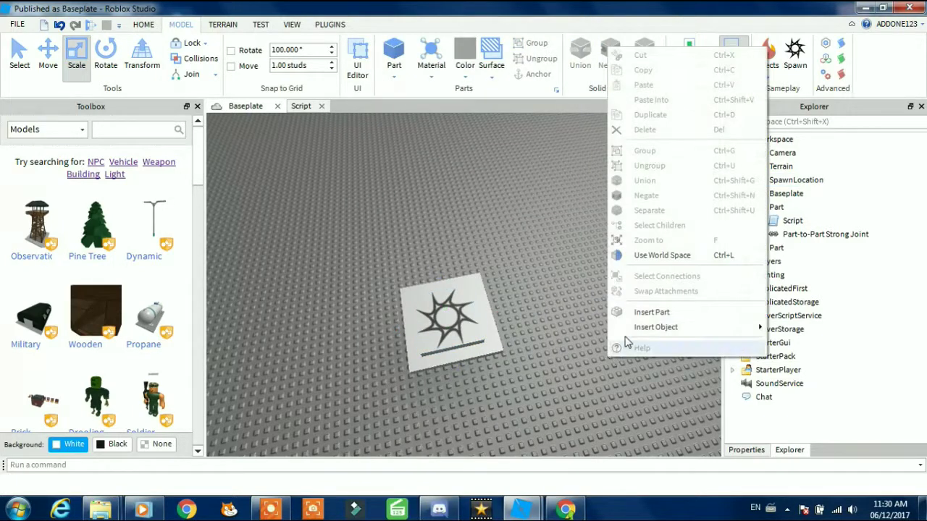
pyautogui.moveTo(644, 327)
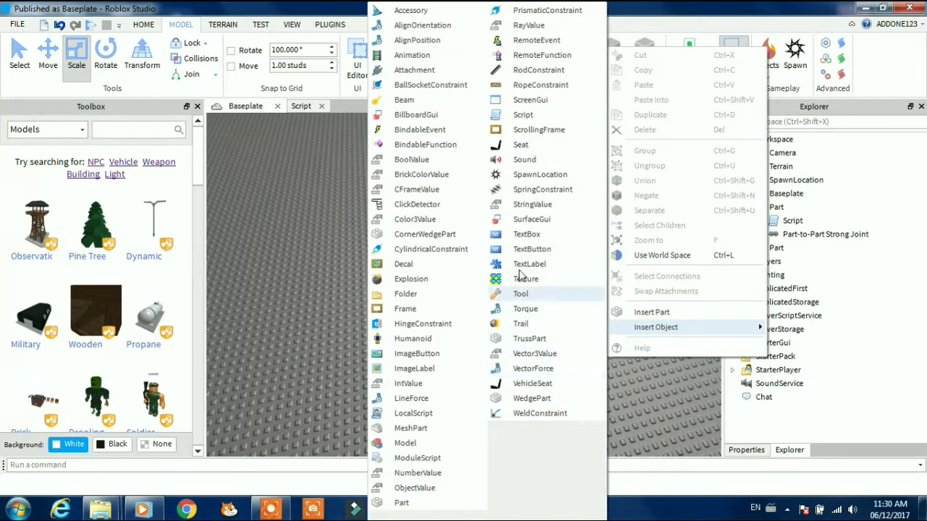
pyautogui.click(545, 147)
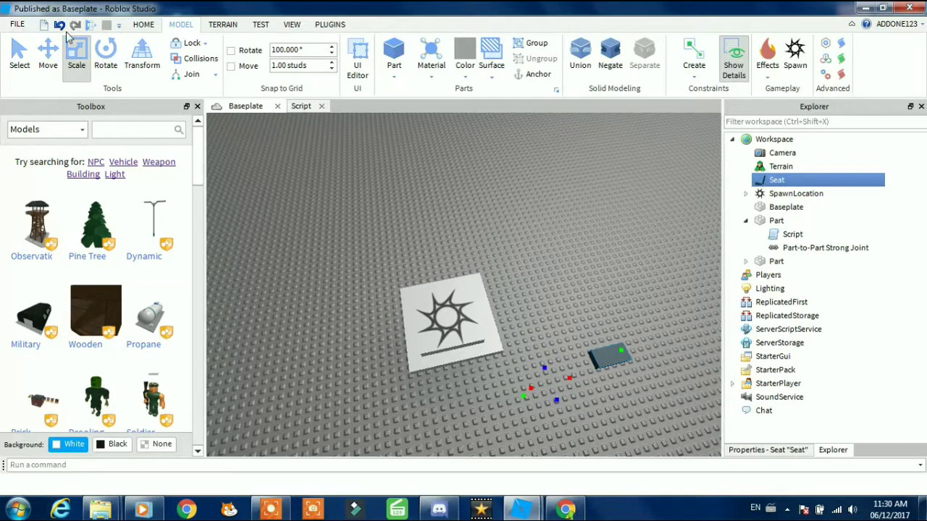
pyautogui.click(20, 55)
pyautogui.moveTo(611, 352); pyautogui.dragTo(450, 309)
# Play-test the place with the spawn and seat added, walking and jumping the character across the baseplate.
pyautogui.click(143, 24)
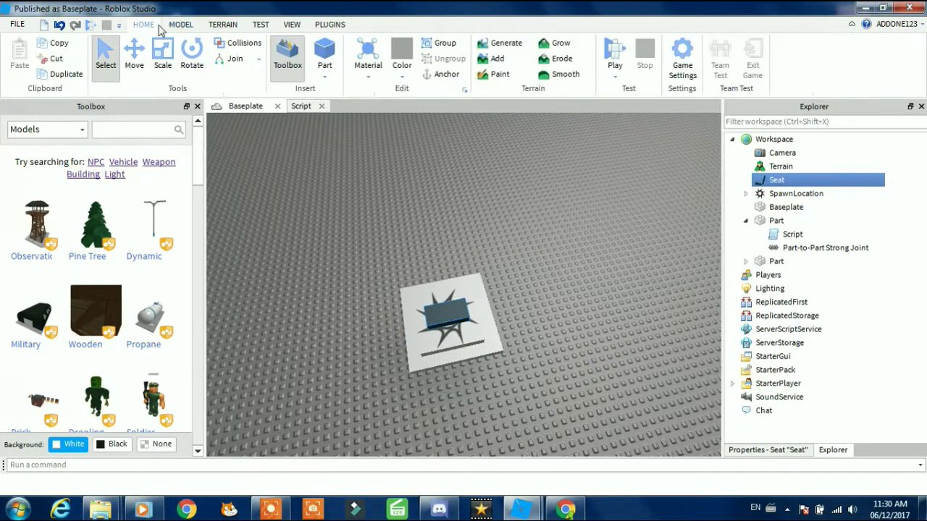
pyautogui.click(615, 49)
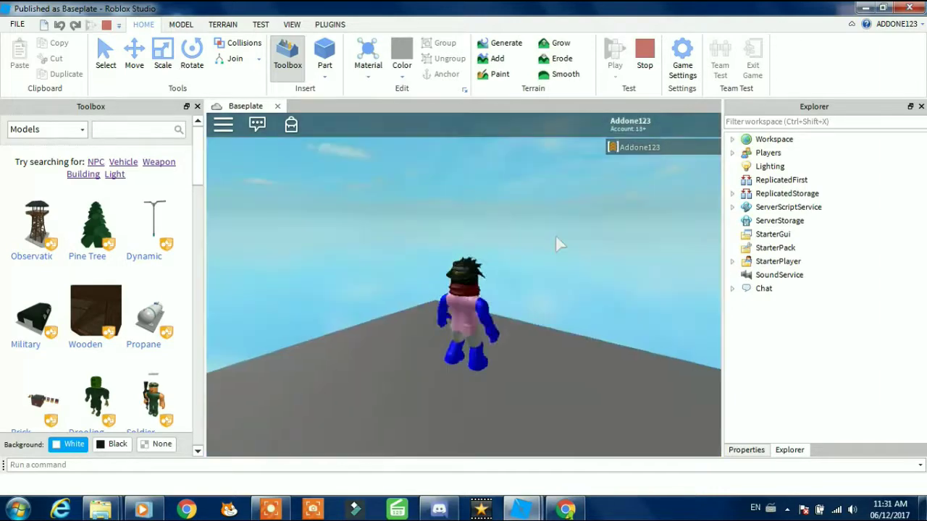
pyautogui.press('w')
pyautogui.press('space')
pyautogui.moveTo(447, 262); pyautogui.dragTo(447, 268, button='right')
pyautogui.press('s')
pyautogui.press('space')
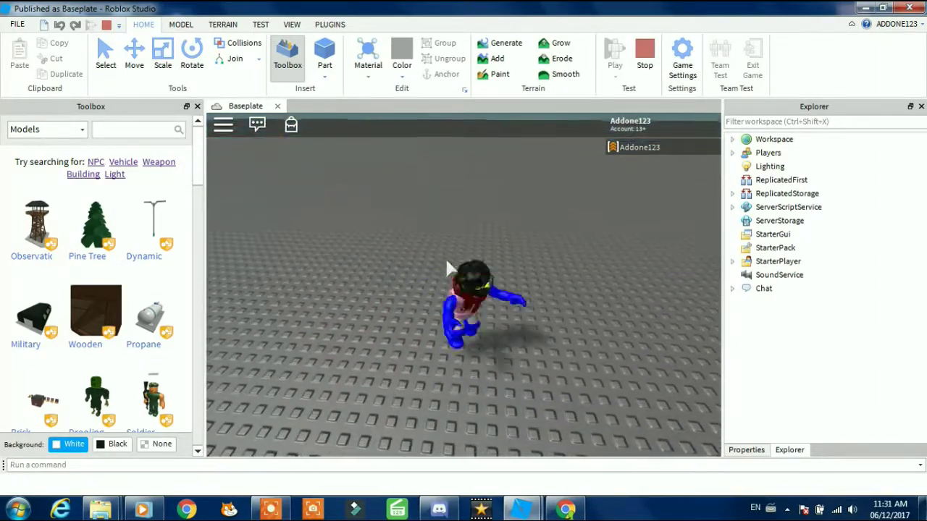
pyautogui.press('space')
pyautogui.press('space')
pyautogui.press('d')
pyautogui.press('a')
pyautogui.press('s')
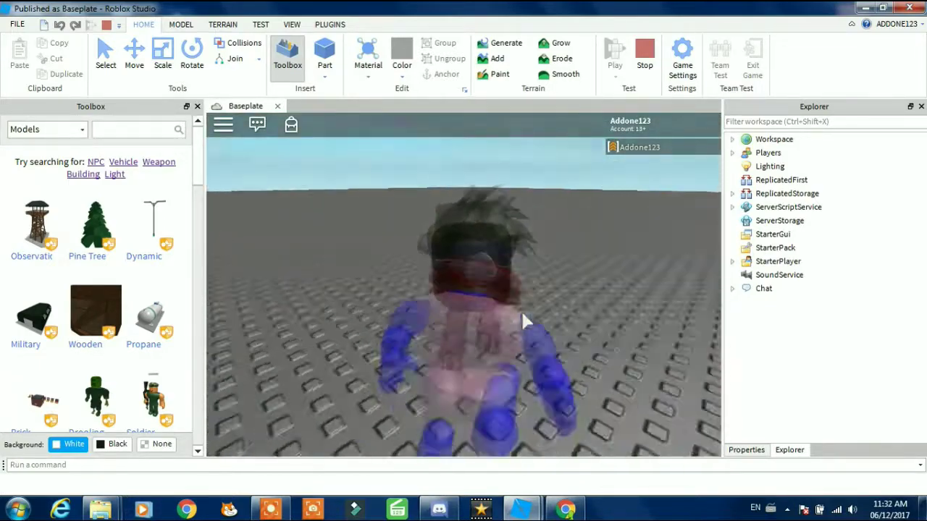
pyautogui.moveTo(522, 312); pyautogui.dragTo(522, 313, button='right')
pyautogui.press('w')
pyautogui.press('a')
pyautogui.press('s')
pyautogui.press('d')
pyautogui.press('w')
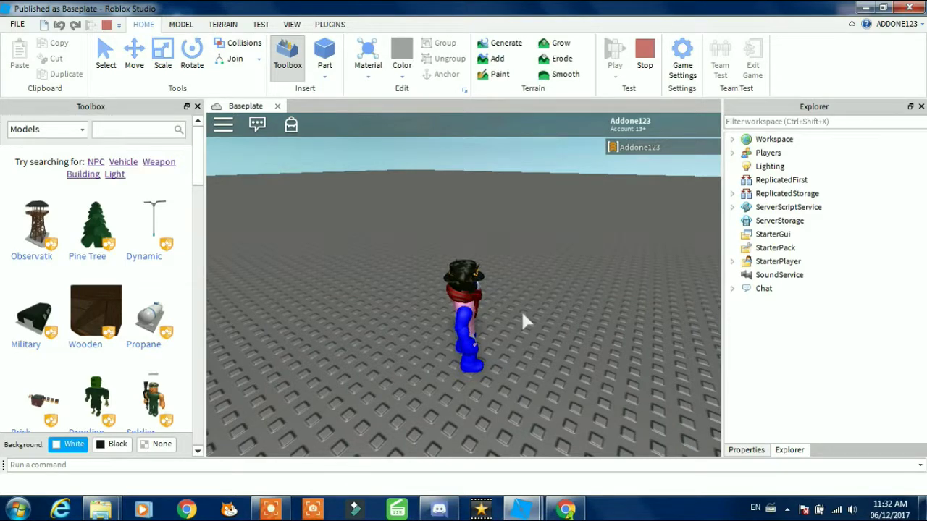